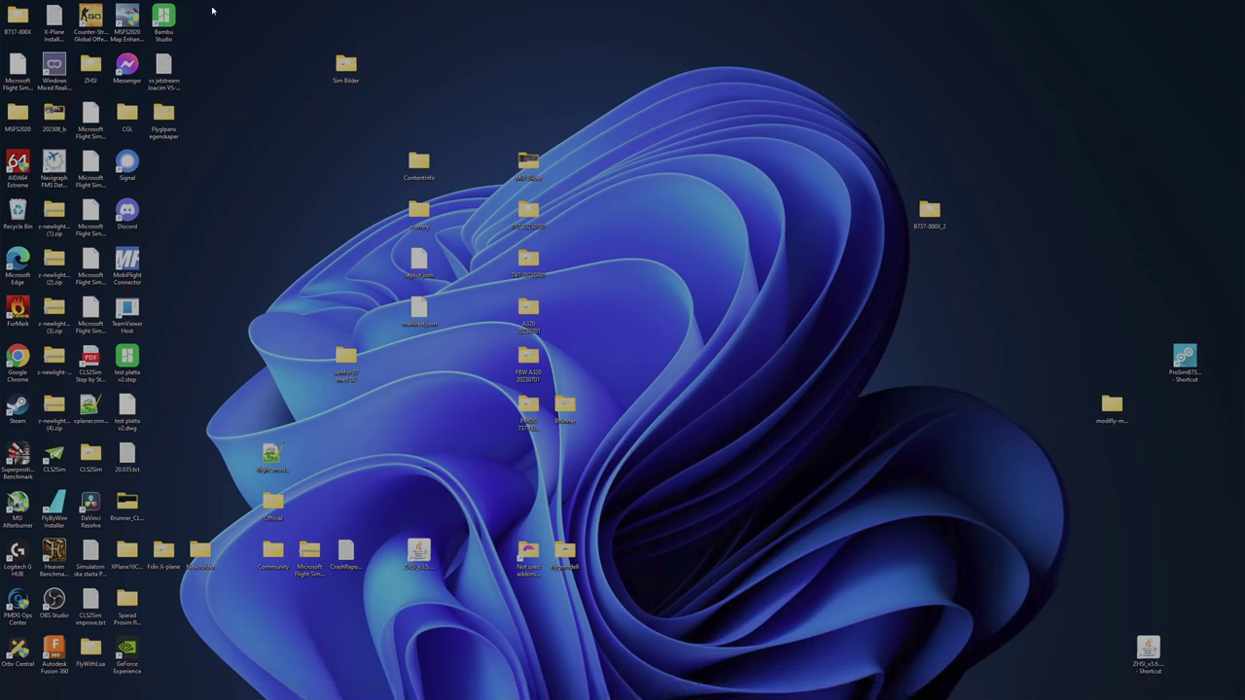
Launch Bambu Studio from its desktop shortcut to reach the home page with recent projects
double_click(164, 20)
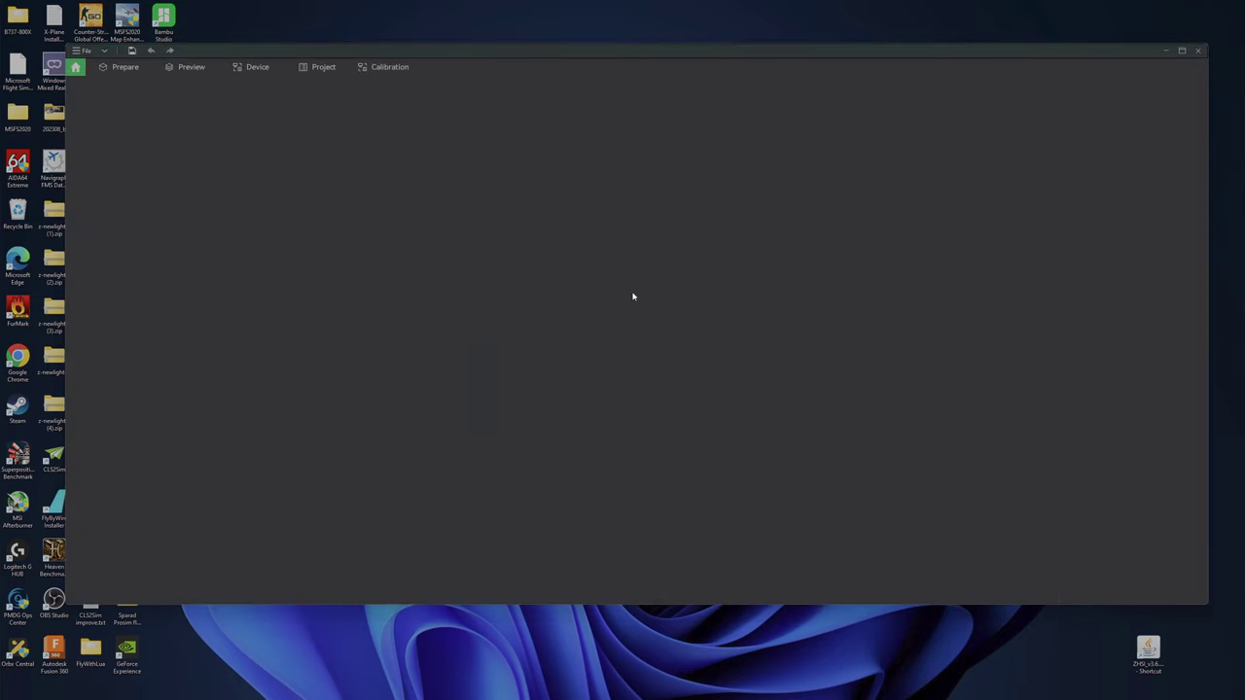
Switch to the Prepare workspace showing the P1S printer and empty Textured PEI plate
click(128, 67)
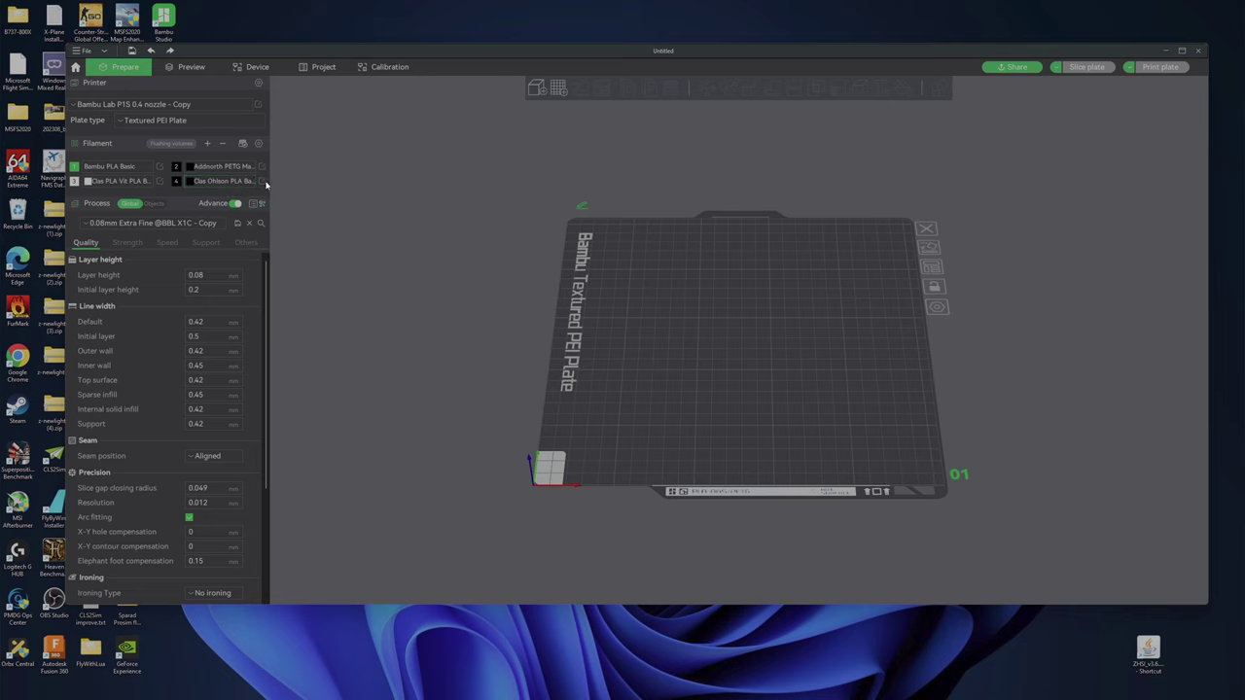
Open the Clas Ohlson PLA Basic Svart settings, check nozzle and Textured PEI temperatures, then view cooling
click(261, 181)
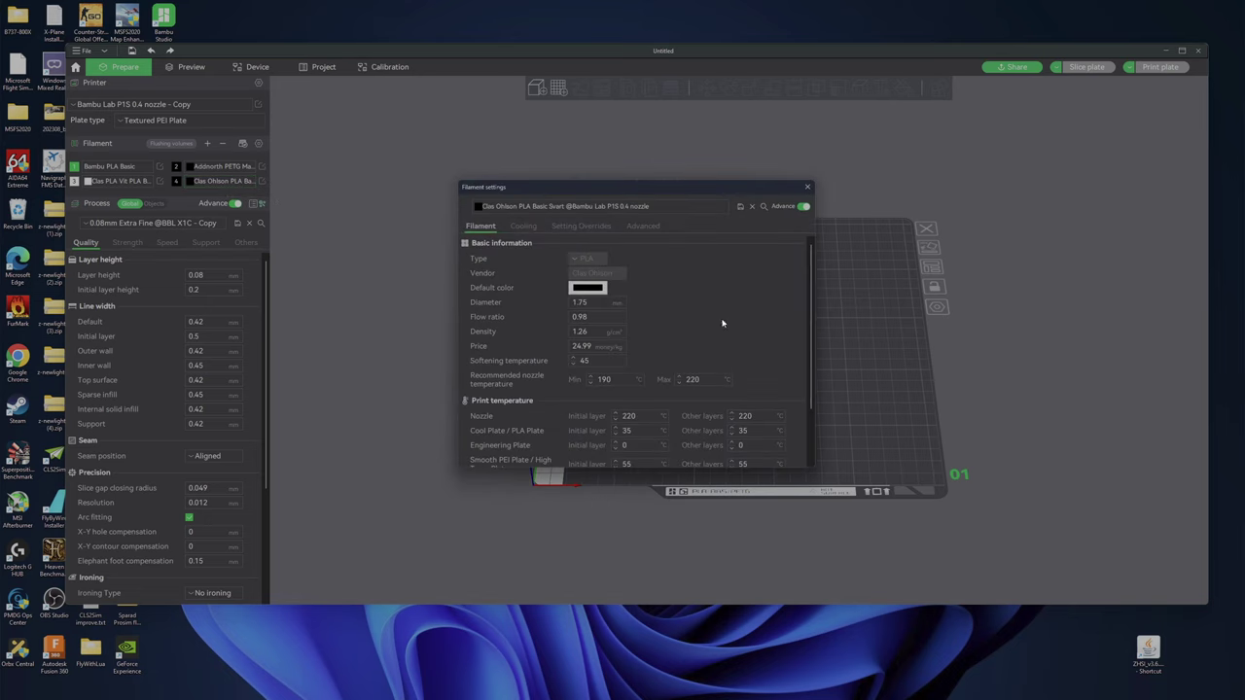
scroll(779, 310, down, 1)
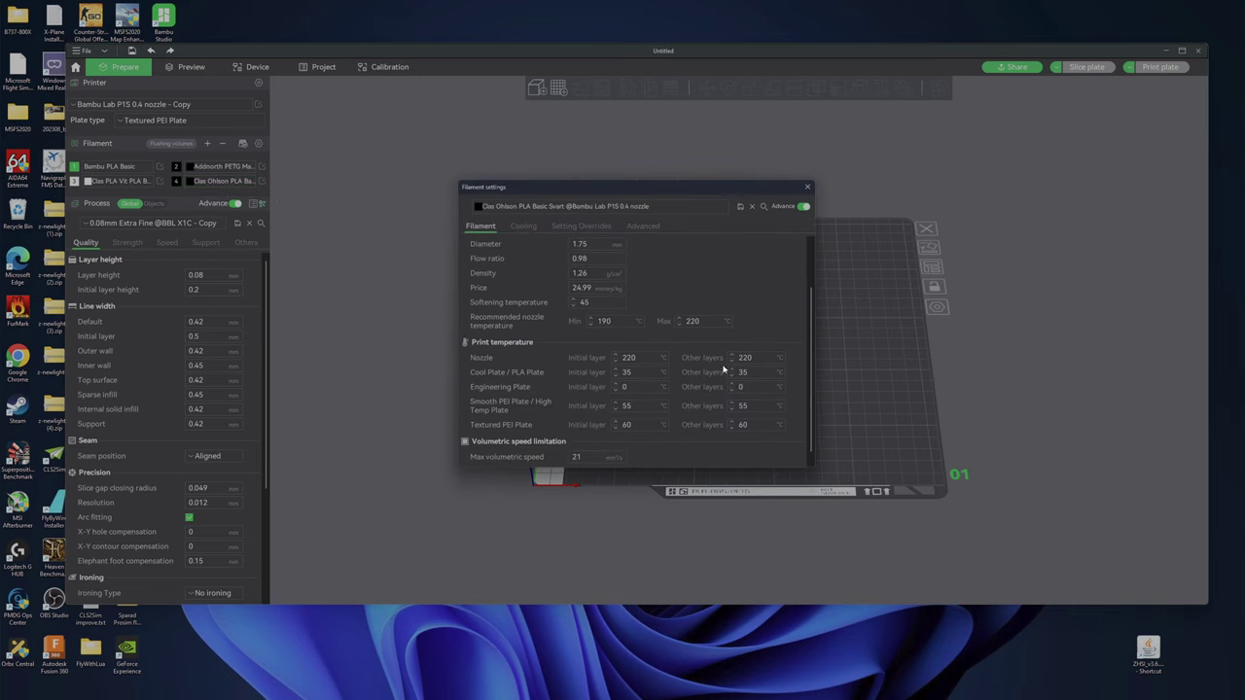
scroll(723, 368, down, 1)
click(707, 313)
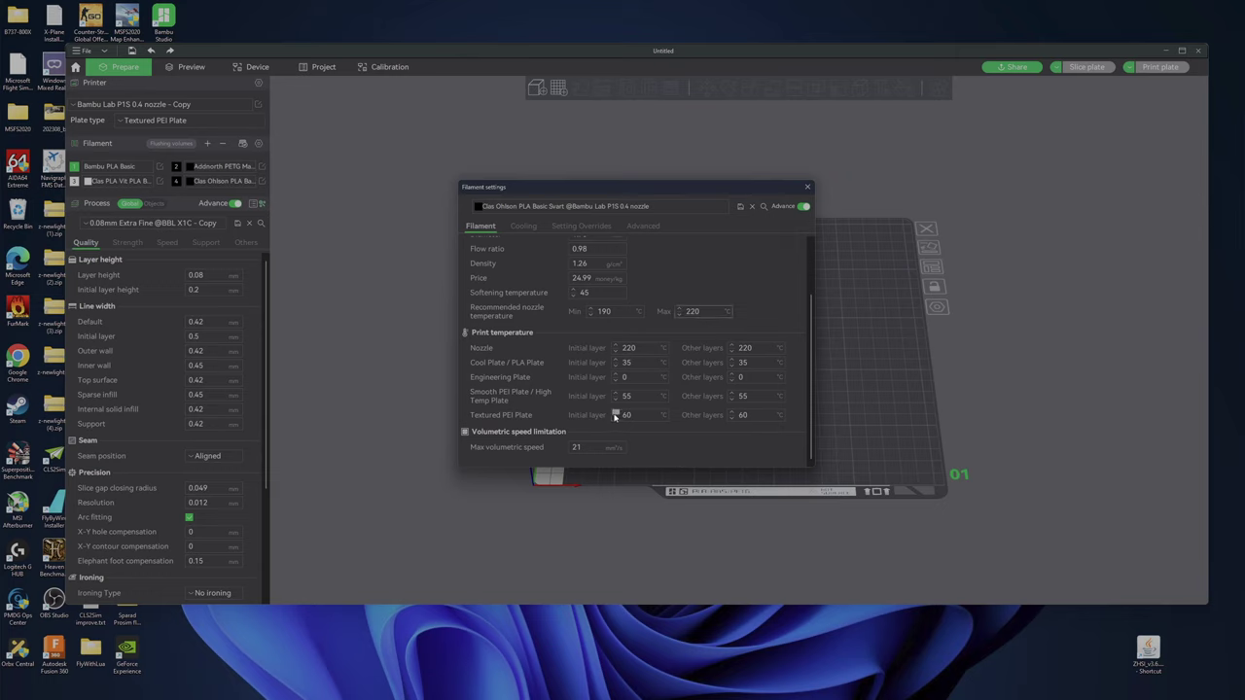
click(765, 414)
click(522, 225)
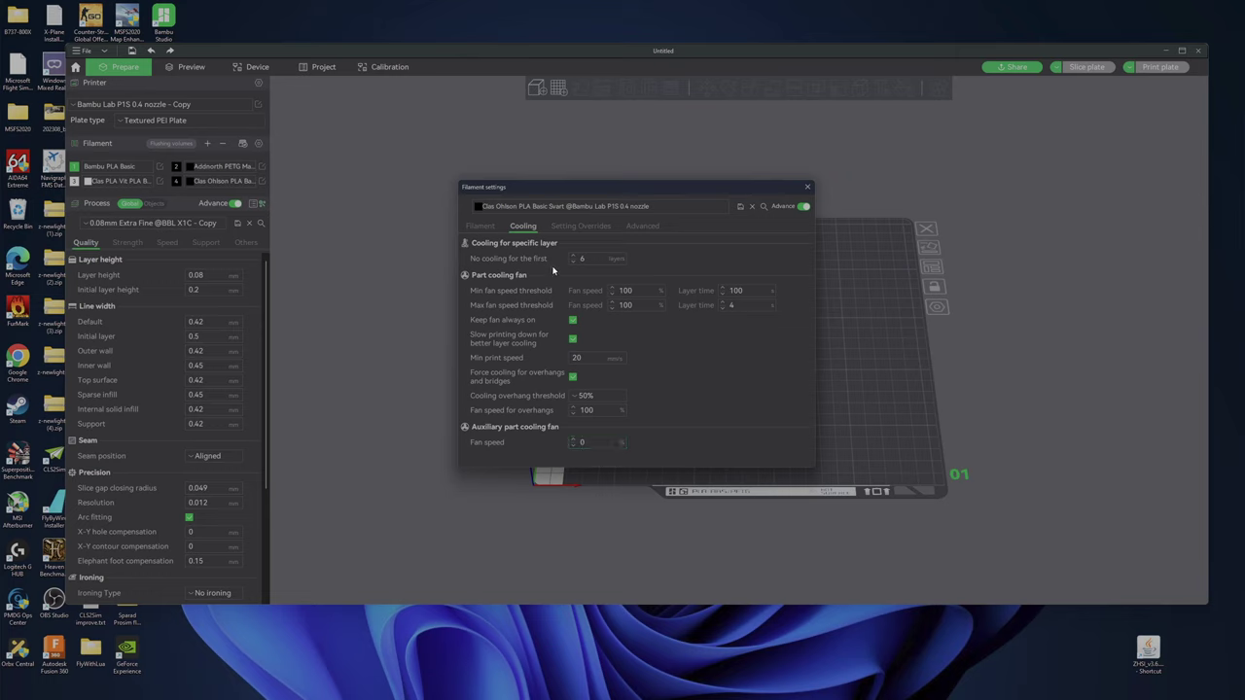
Review the filament's Setting Overrides, Advanced start/end G-code and Cooling tabs, ending on the Filament tab
click(583, 226)
click(638, 230)
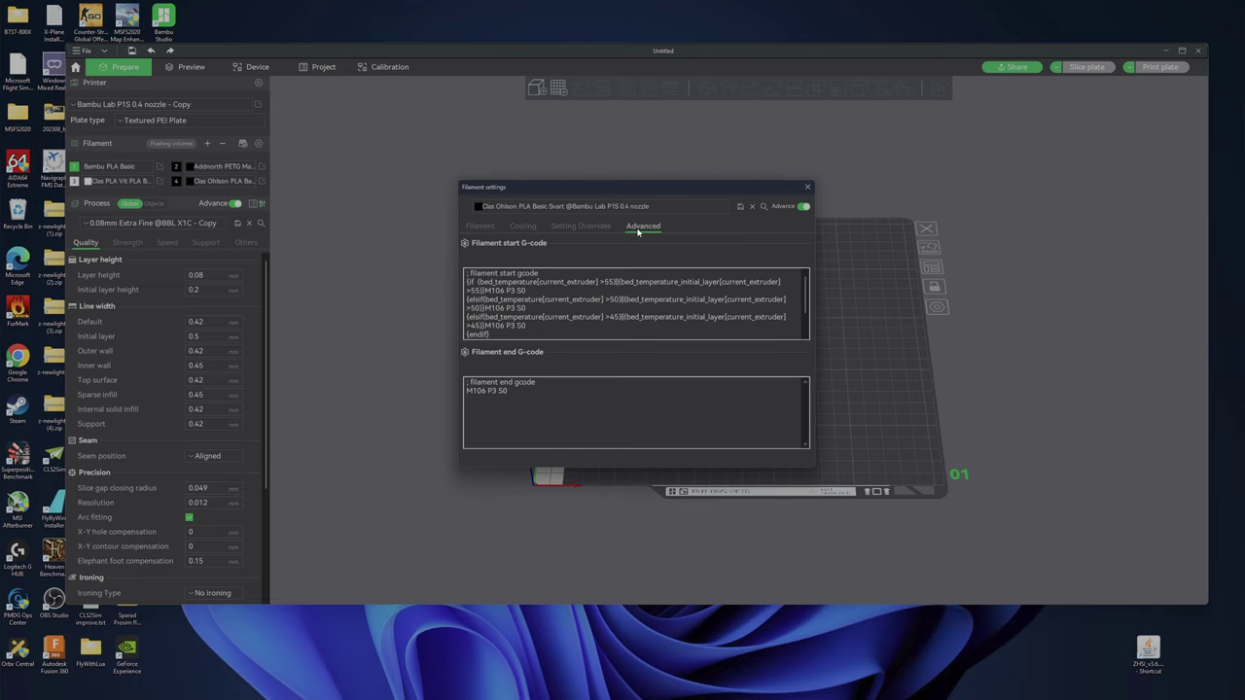
scroll(678, 321, down, 2)
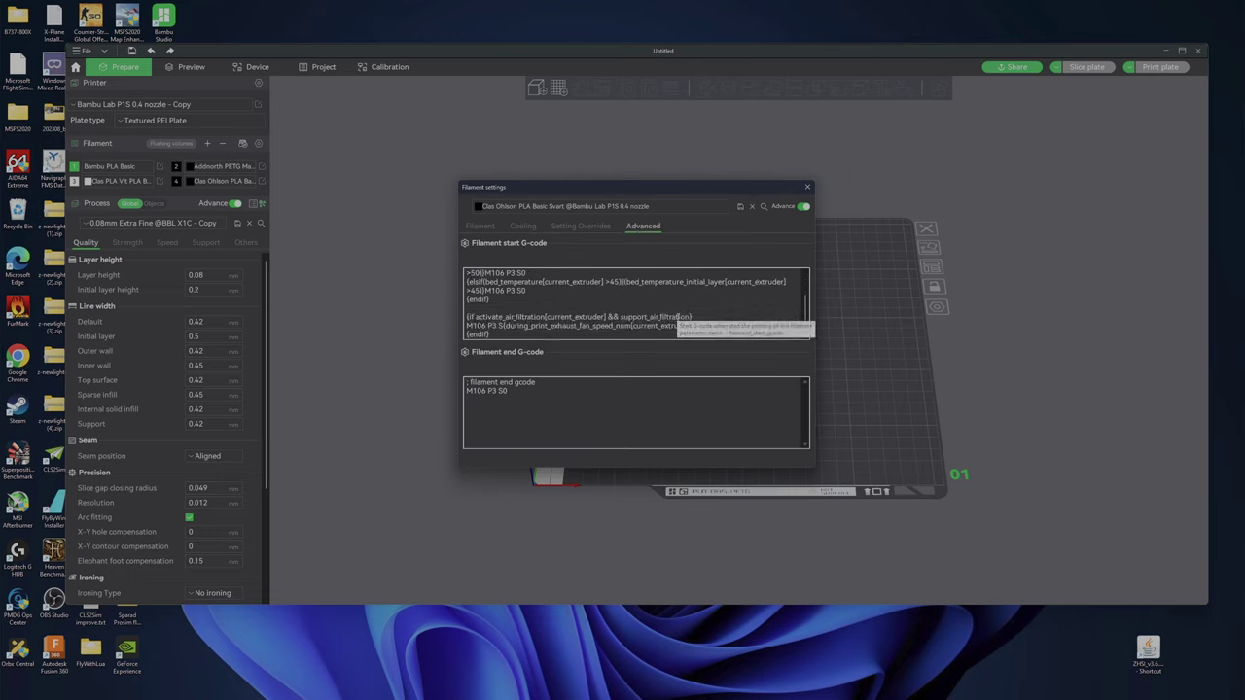
scroll(711, 298, up, 3)
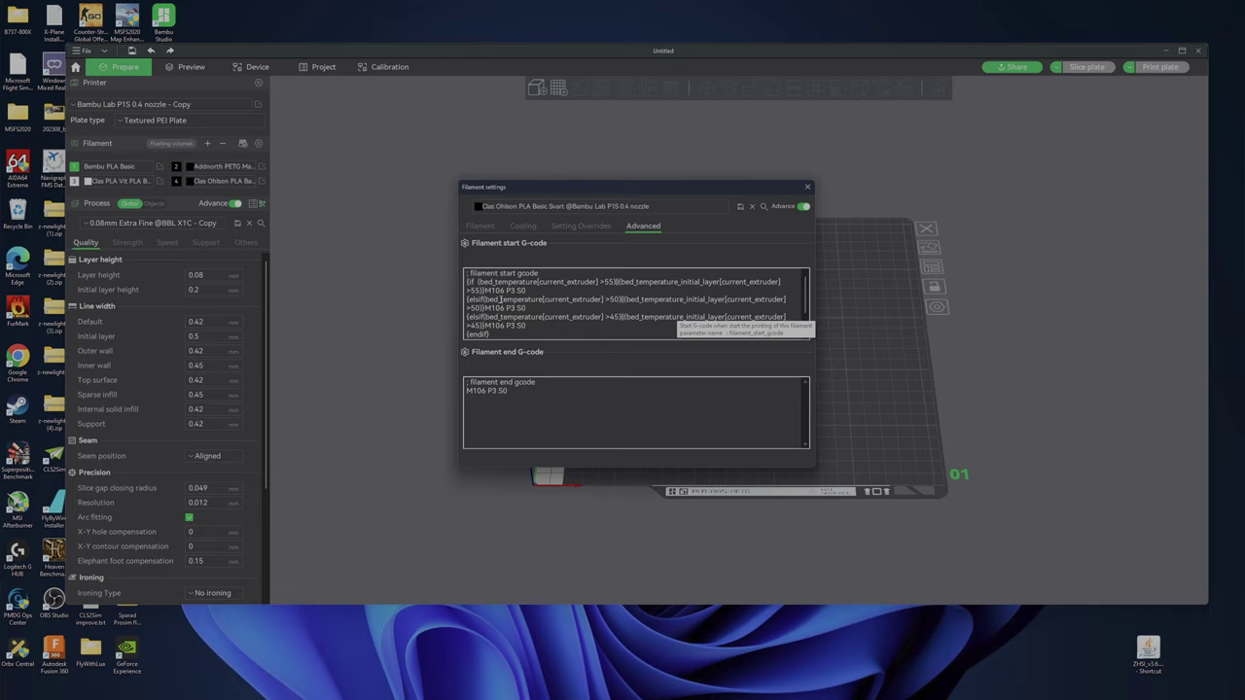
click(593, 230)
click(527, 226)
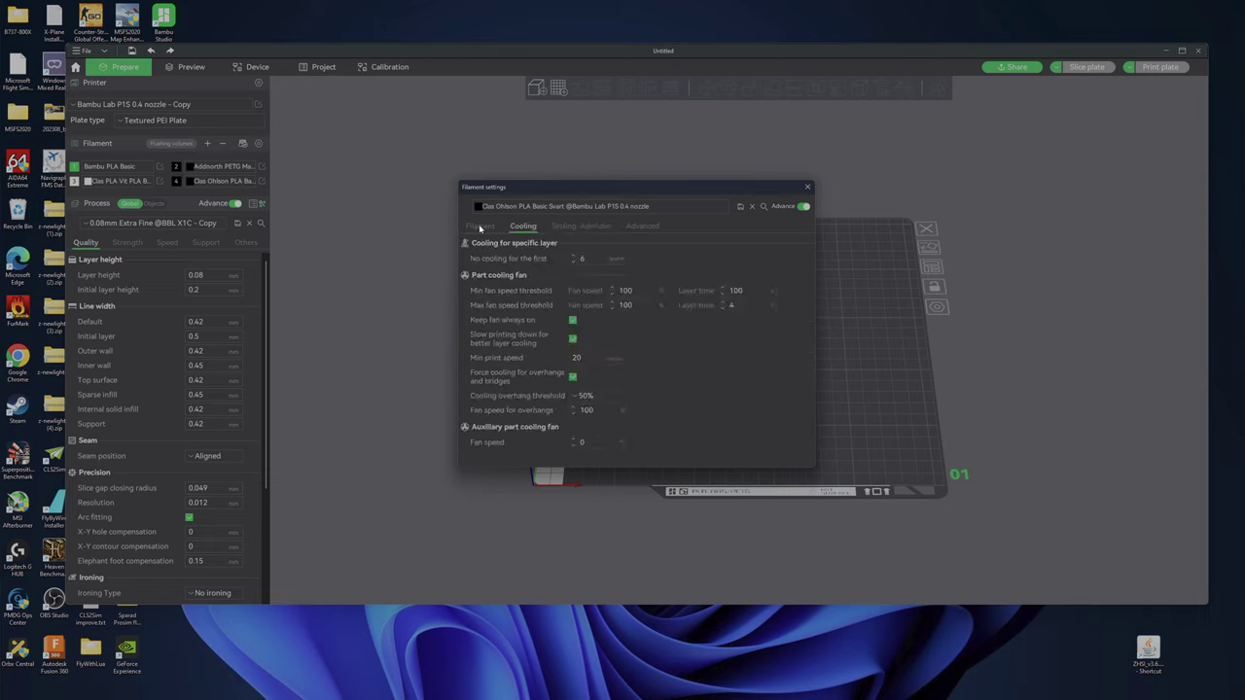
click(482, 225)
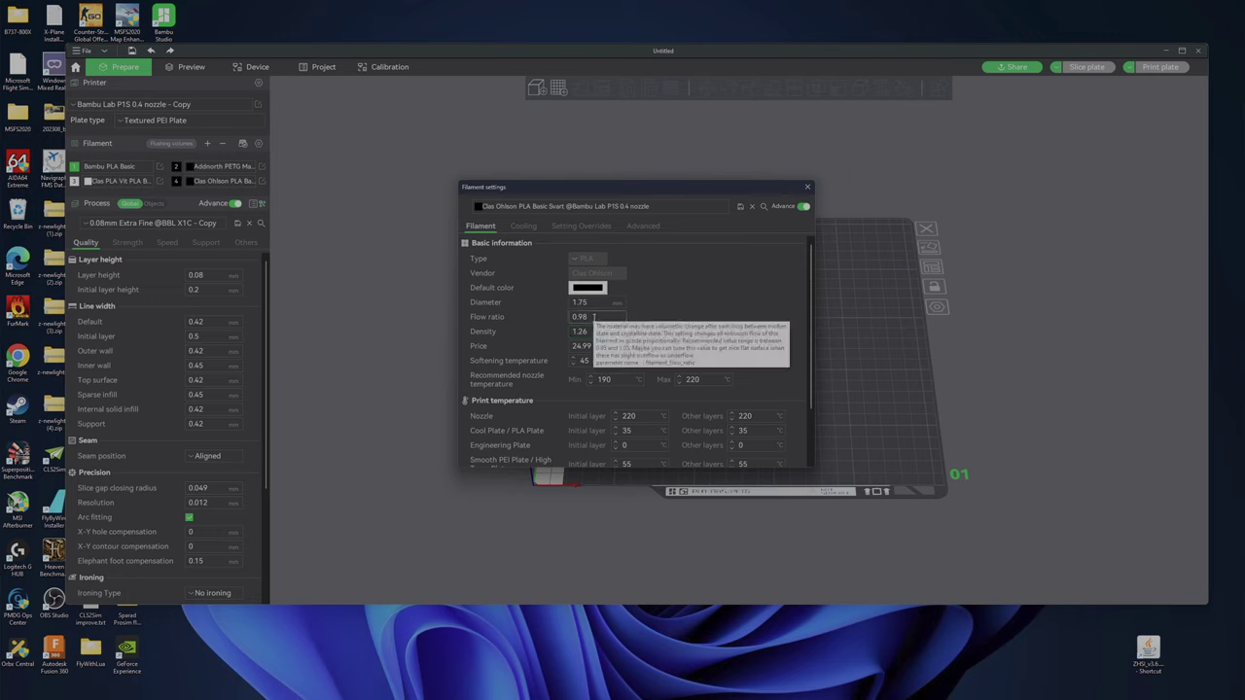
Save the Clas Ohlson PLA Basic Svart preset and close the filament settings dialog
scroll(748, 356, down, 3)
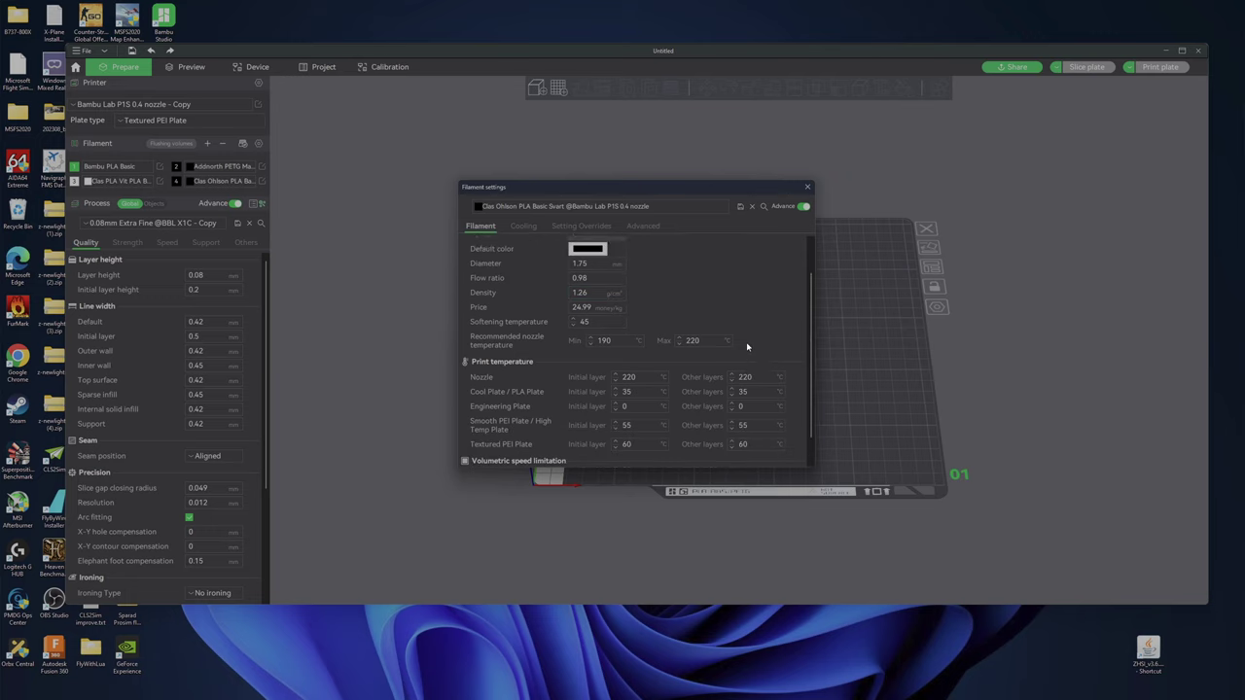
click(739, 207)
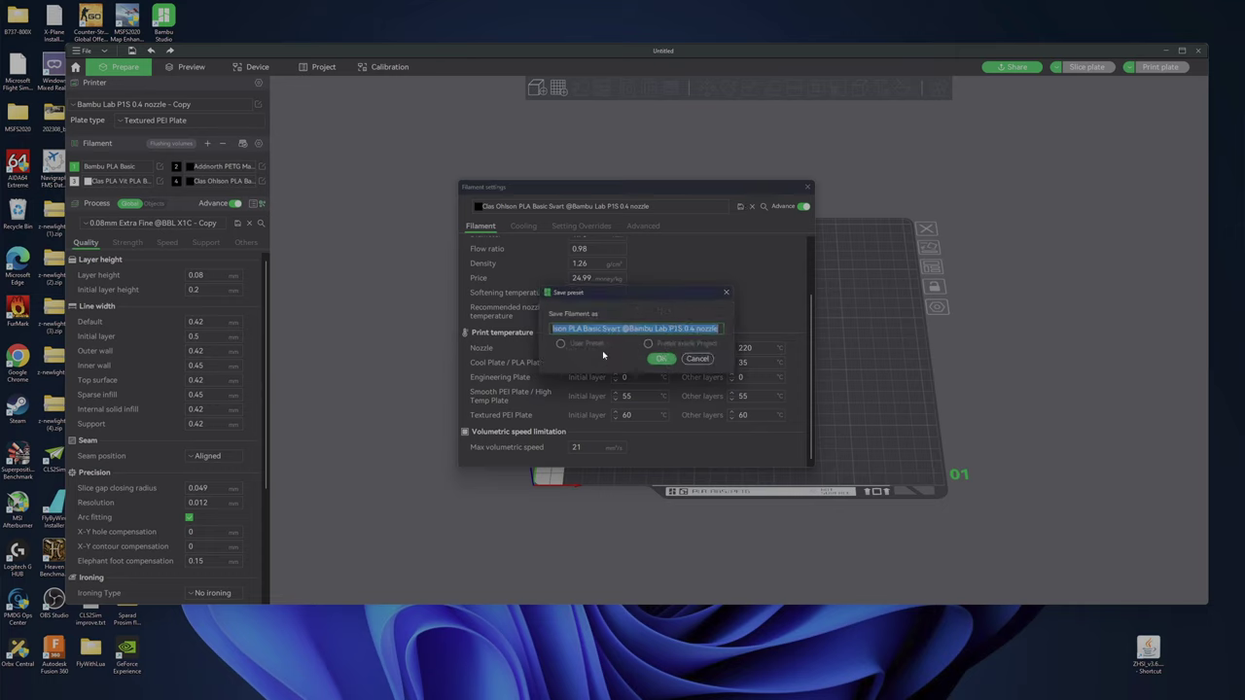
click(662, 358)
click(807, 186)
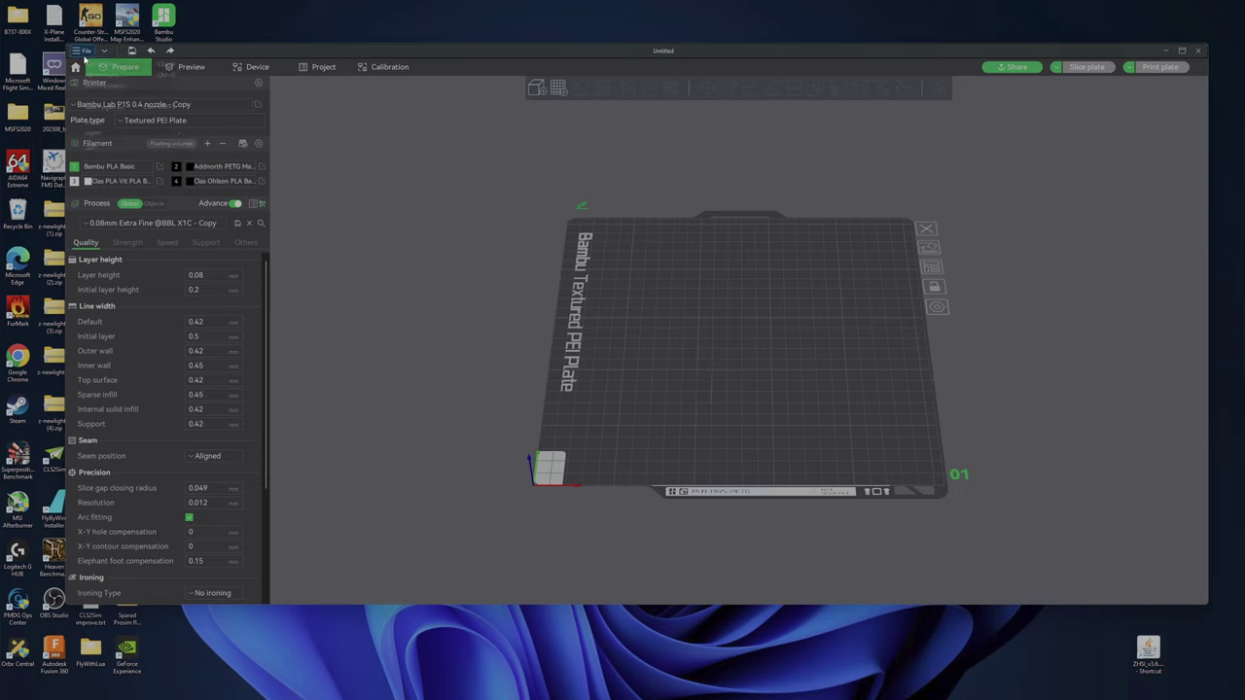
Check the File > Import options, then switch to Fusion 360 and orbit the Annunciator 318 model
click(83, 51)
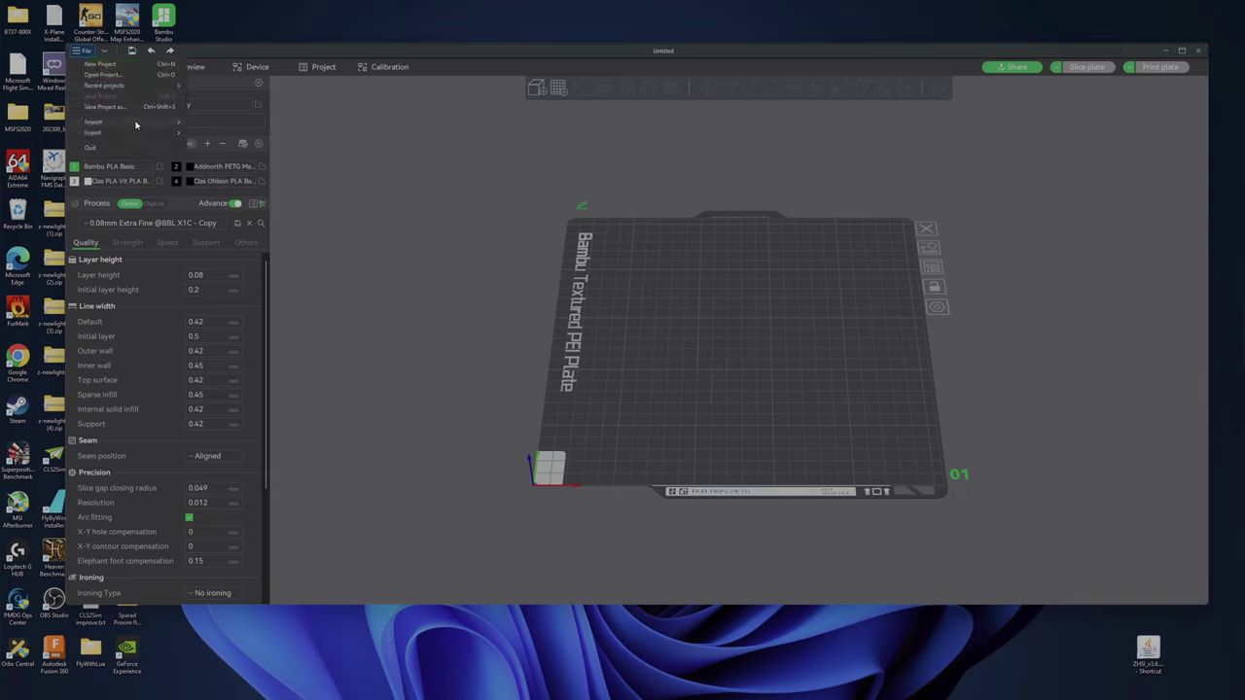
click(500, 356)
mouse_move(1048, 689)
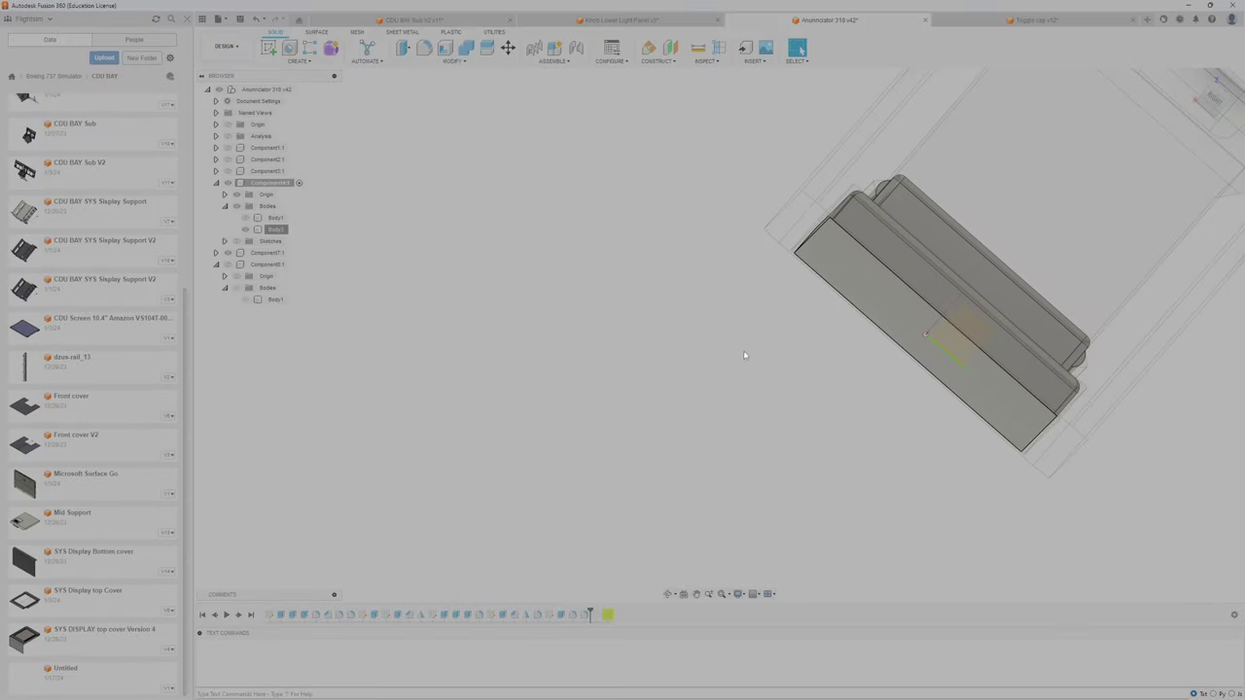
shift+middle_drag(574, 408, 798, 194)
Export Body2 with Save As Mesh as 3MF, with mesh preview on and High refinement
click(1211, 97)
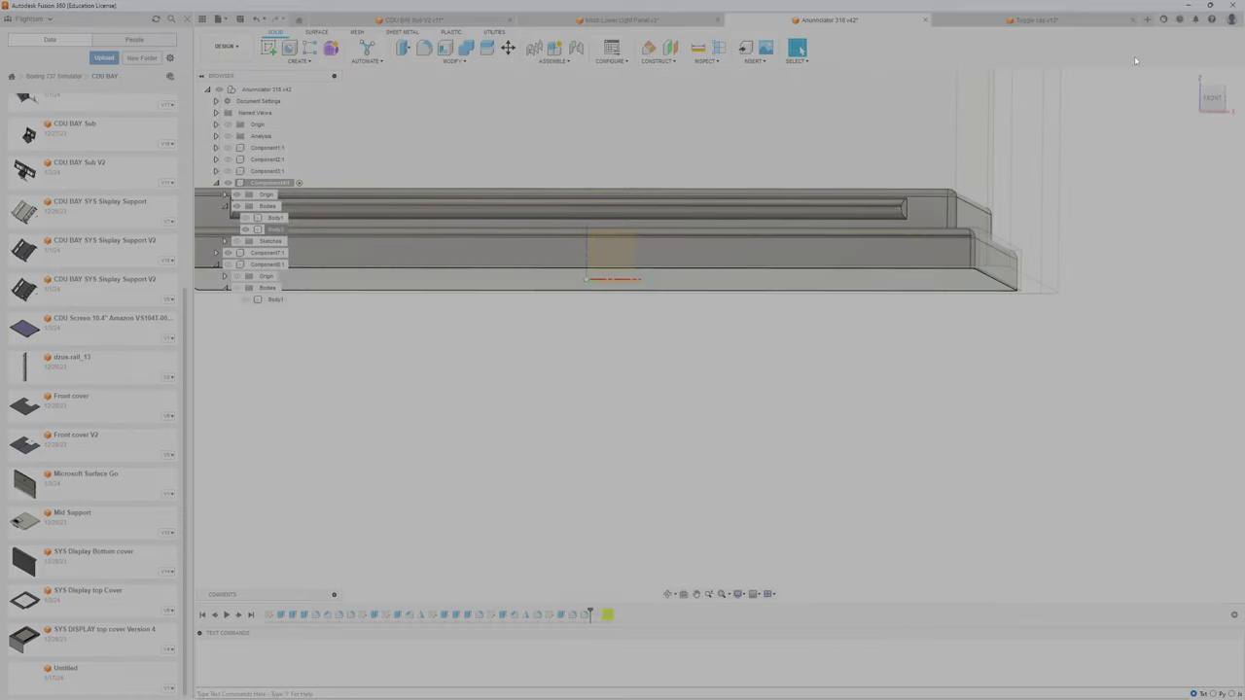
shift+middle_drag(1112, 431, 331, 271)
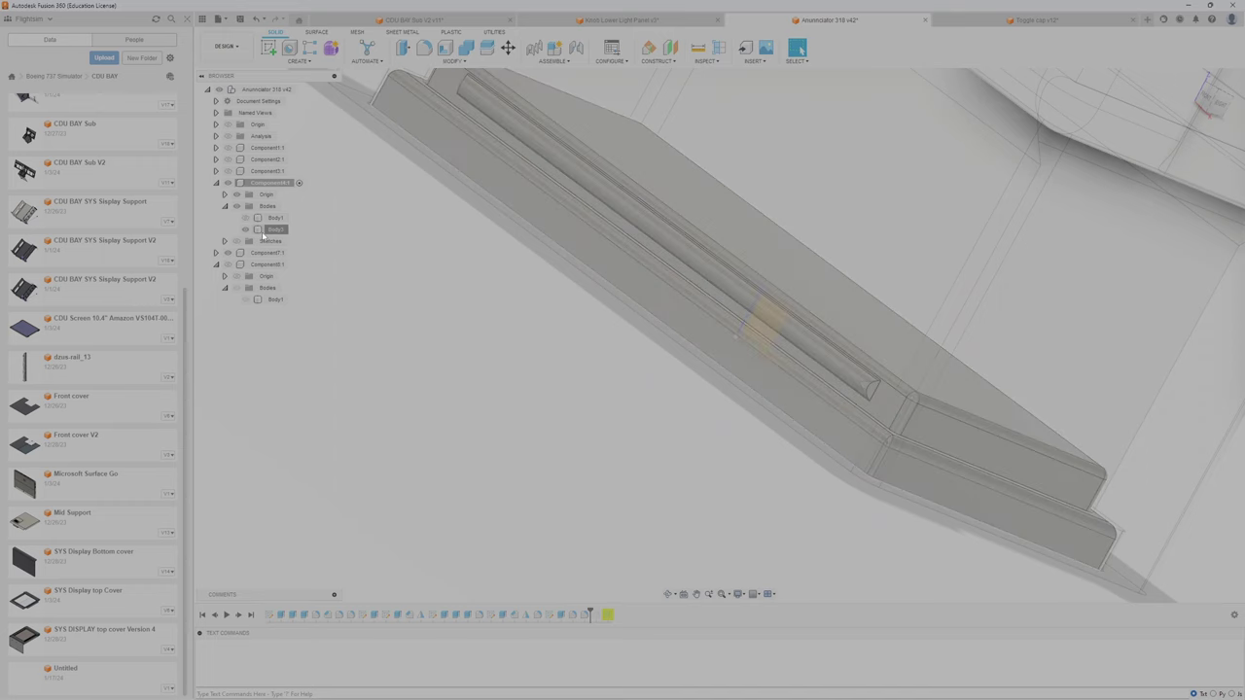
right_click(262, 234)
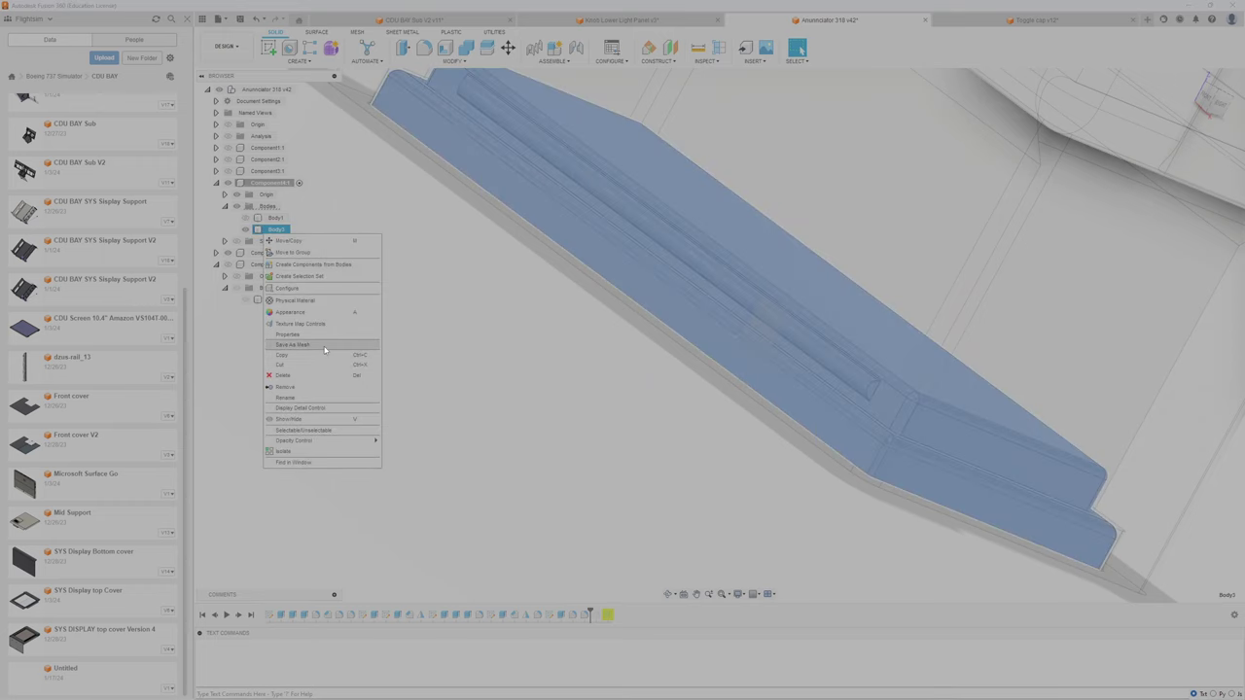
click(325, 349)
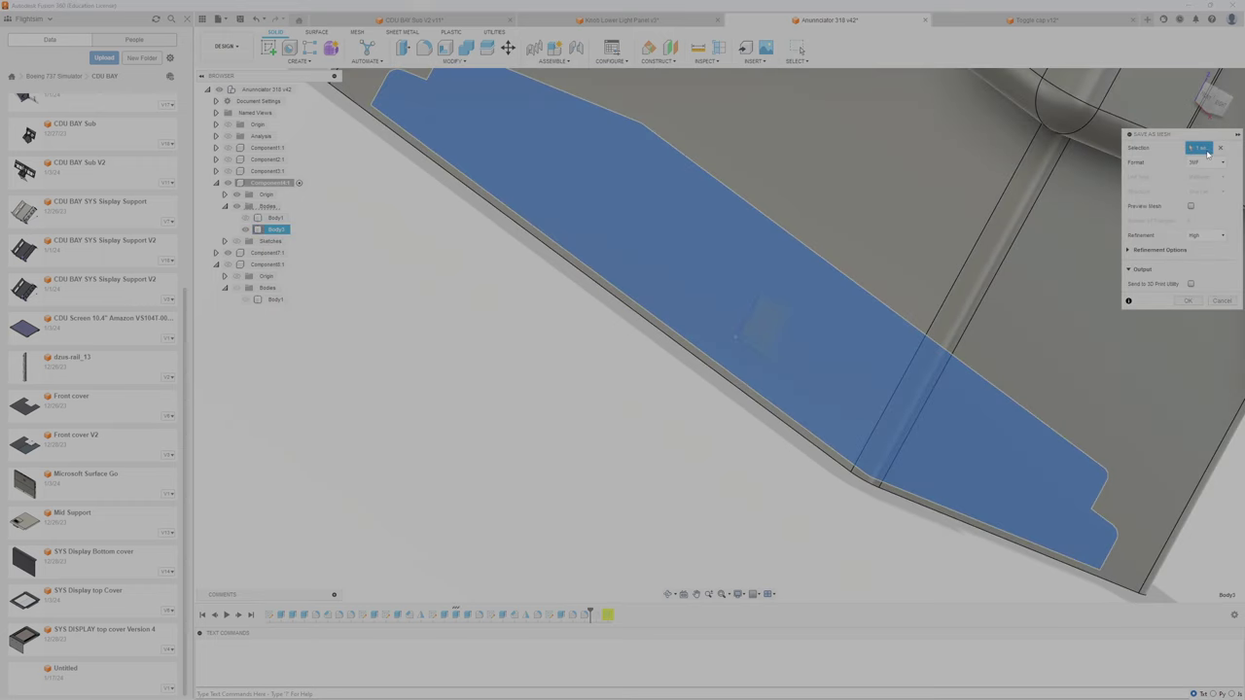
click(1190, 206)
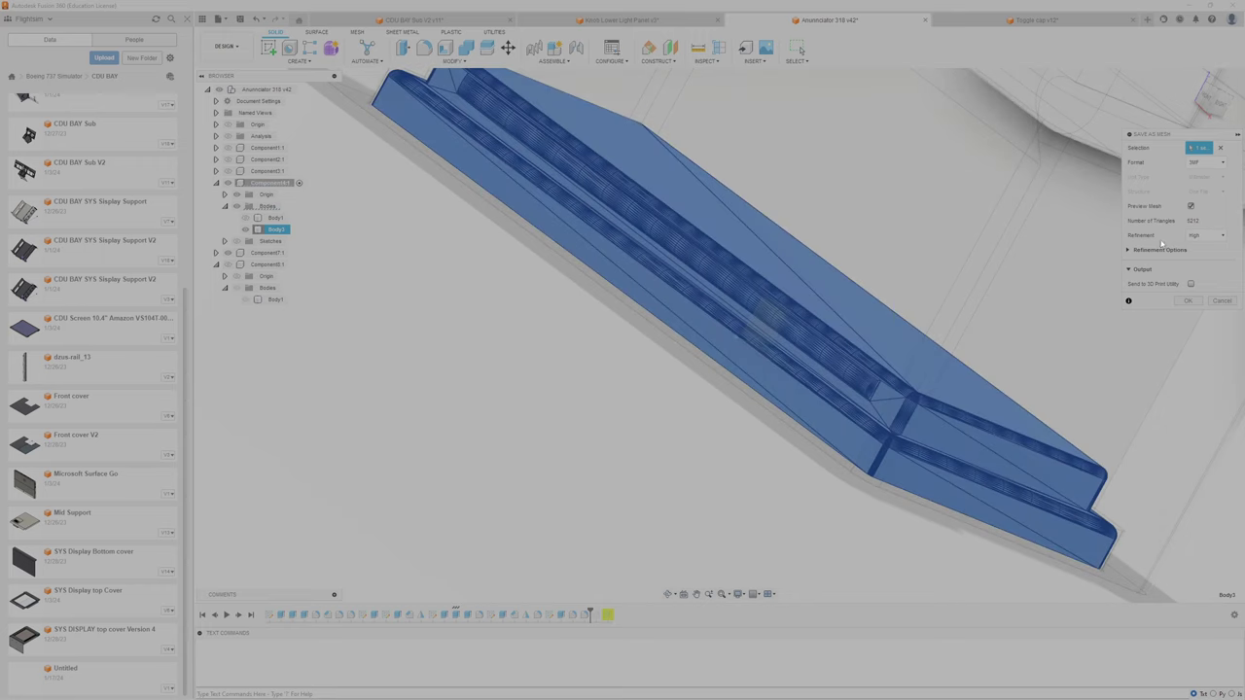
click(1200, 236)
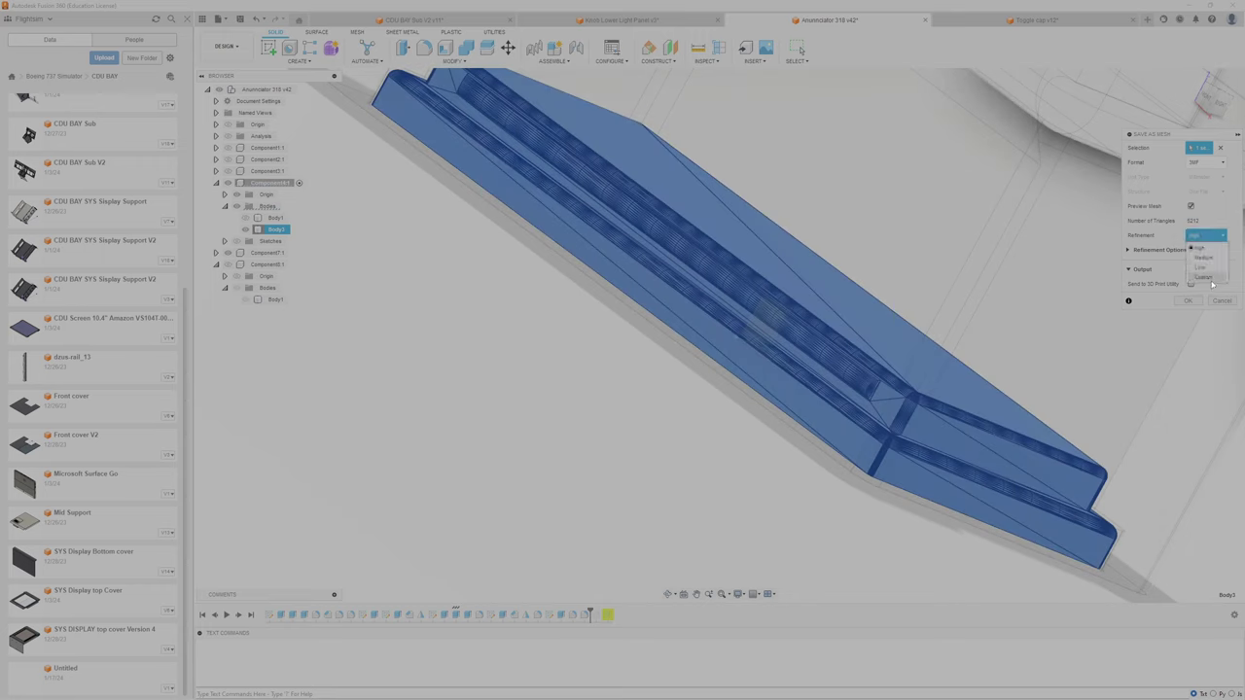
click(1200, 248)
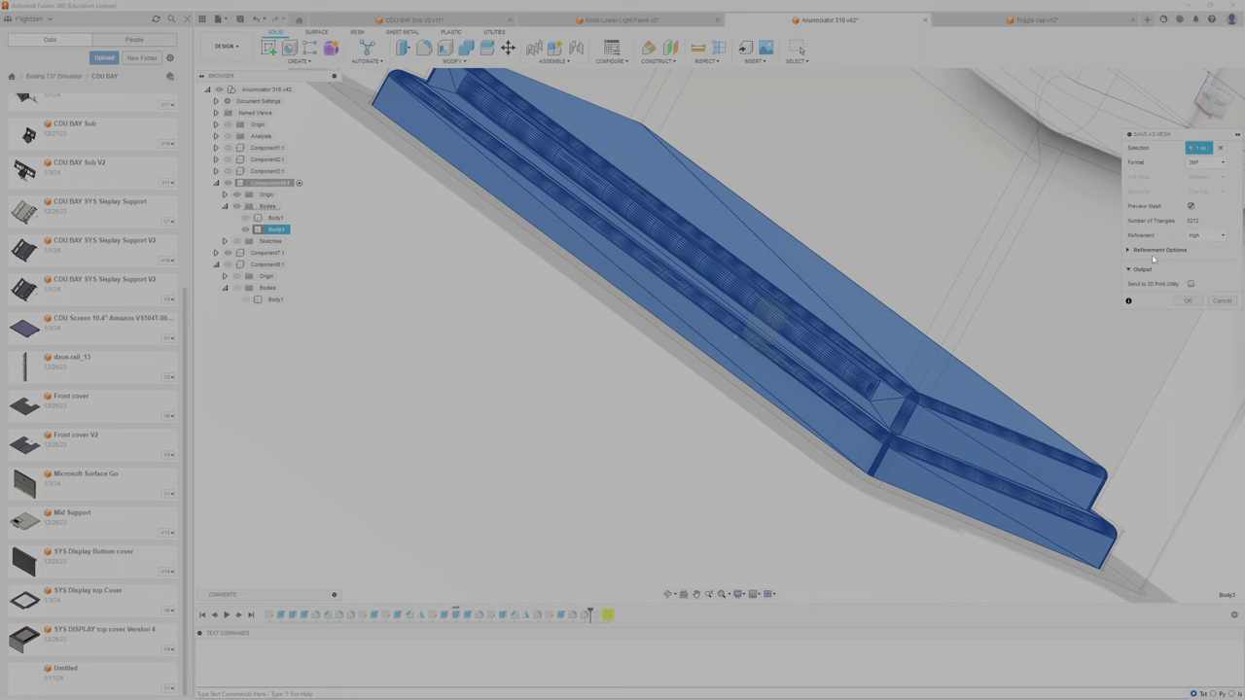
click(1220, 302)
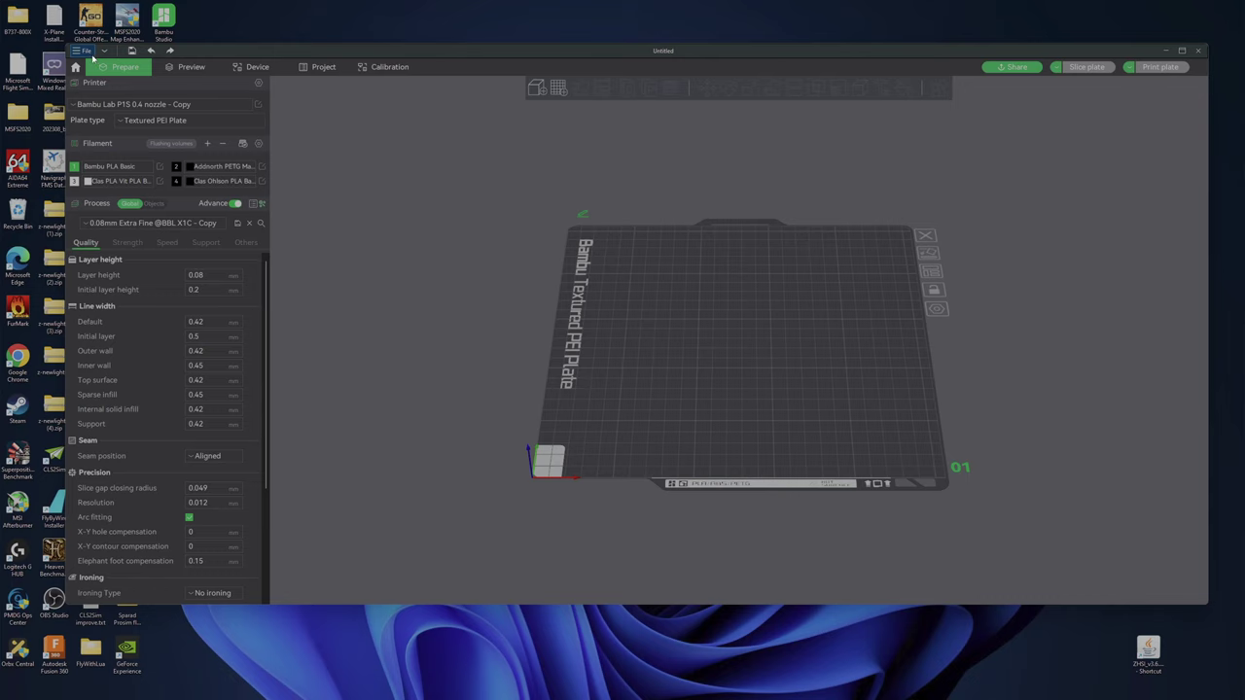
Import the senaste 9 Botten .3mf file from the 3D Print folder onto the plate
click(86, 50)
mouse_move(115, 125)
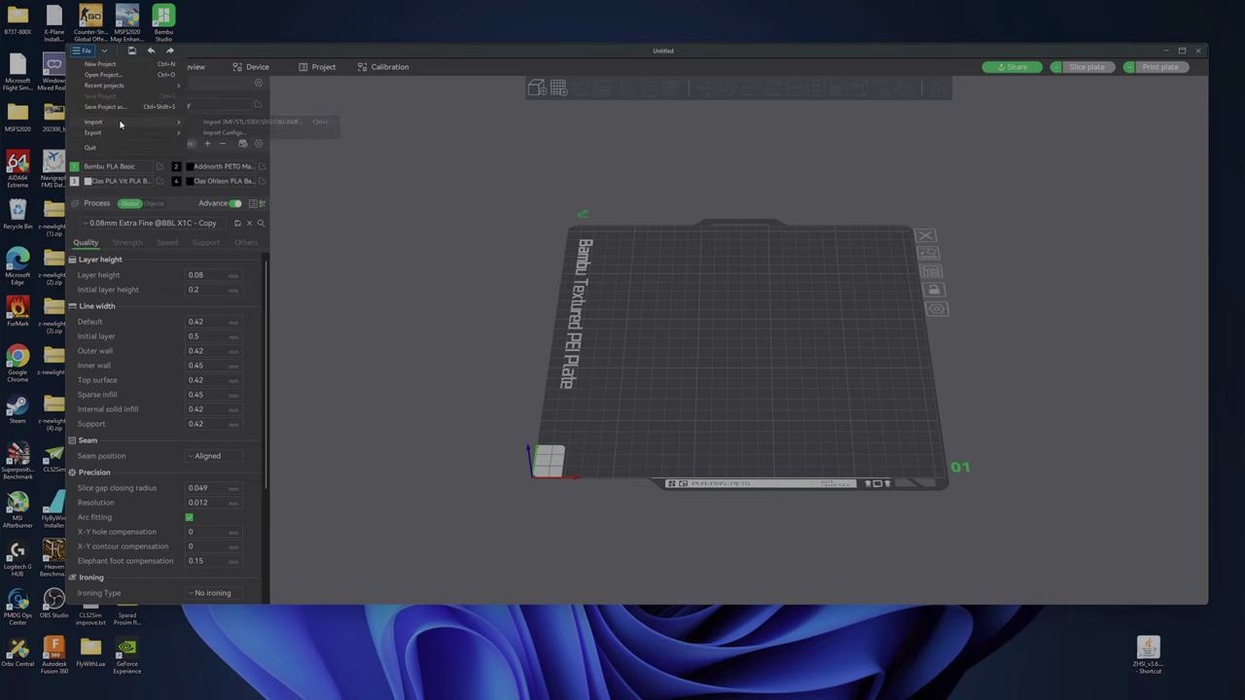
click(243, 125)
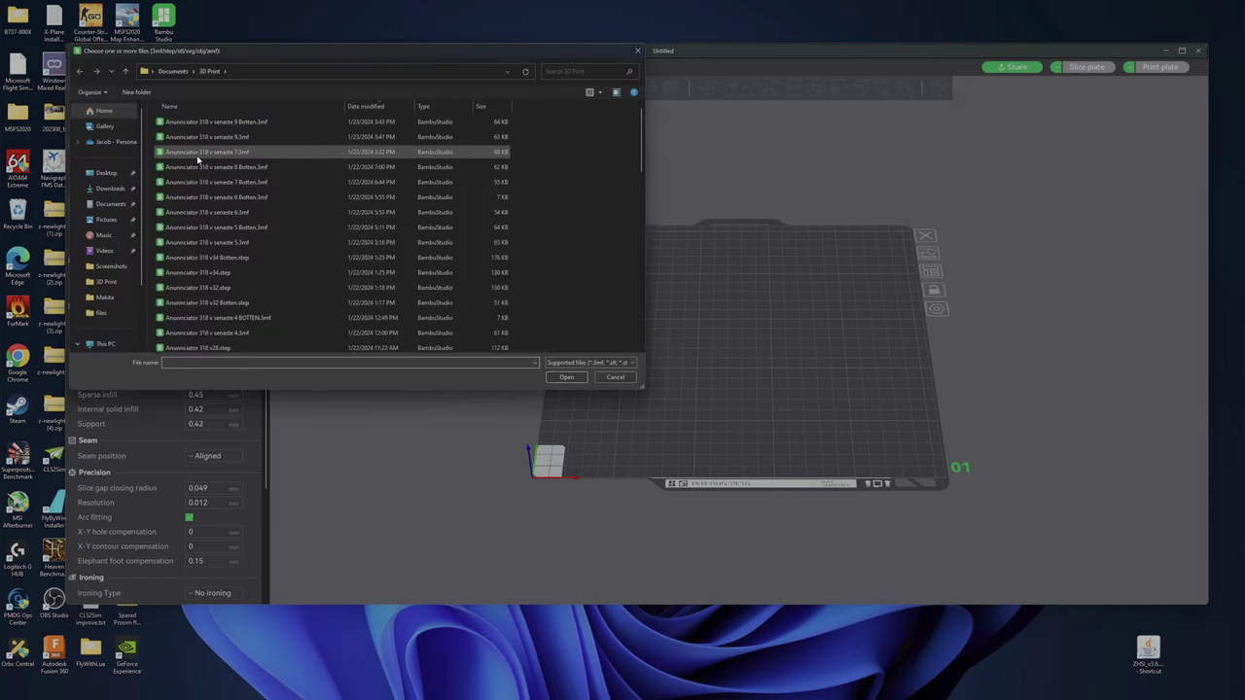
scroll(207, 141, down, 4)
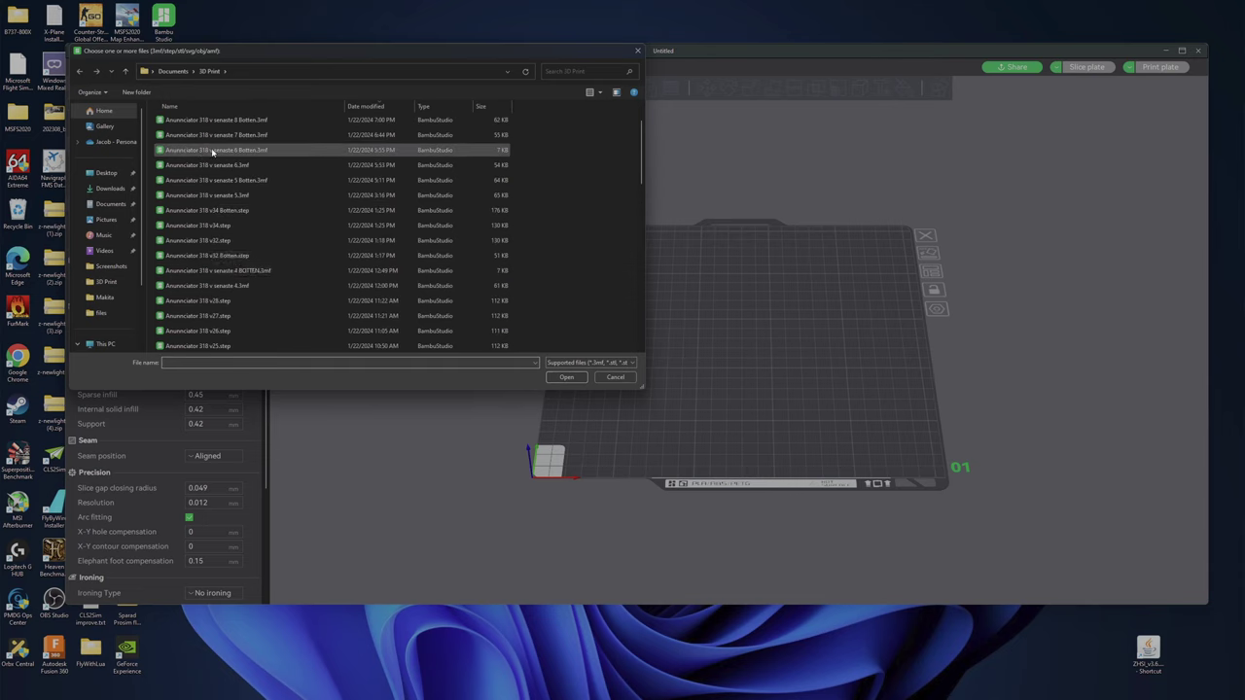
scroll(252, 229, up, 3)
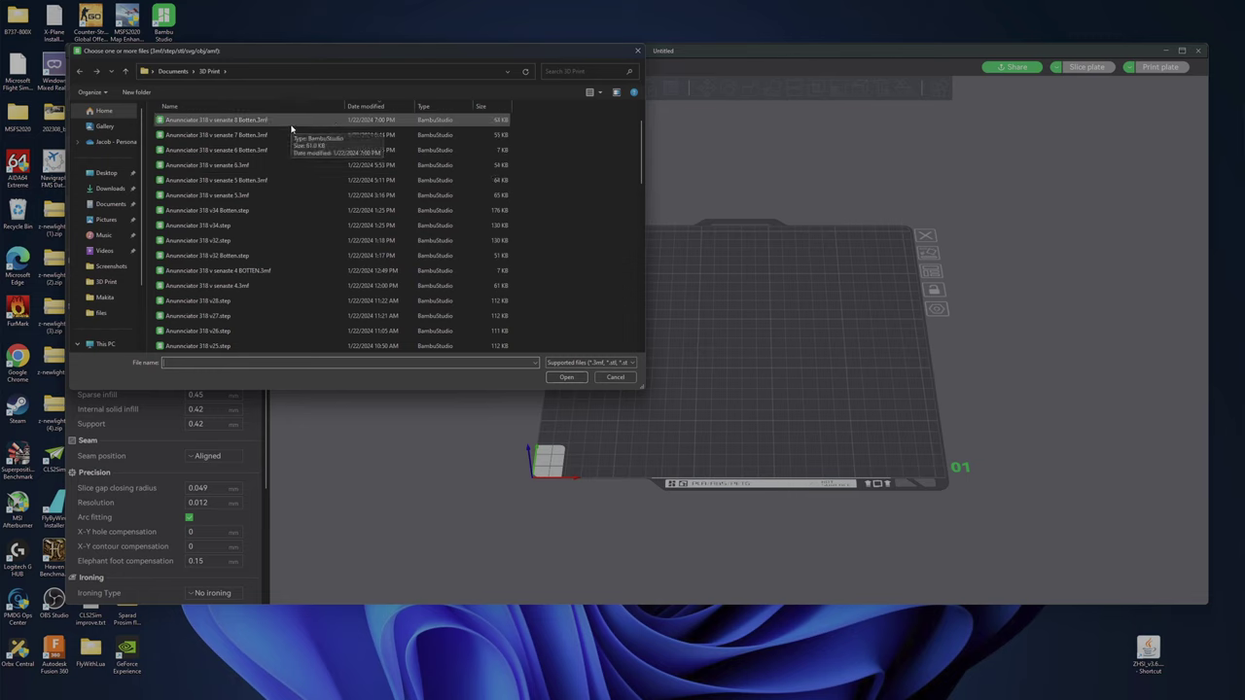
scroll(290, 136, down, 4)
scroll(286, 155, down, 3)
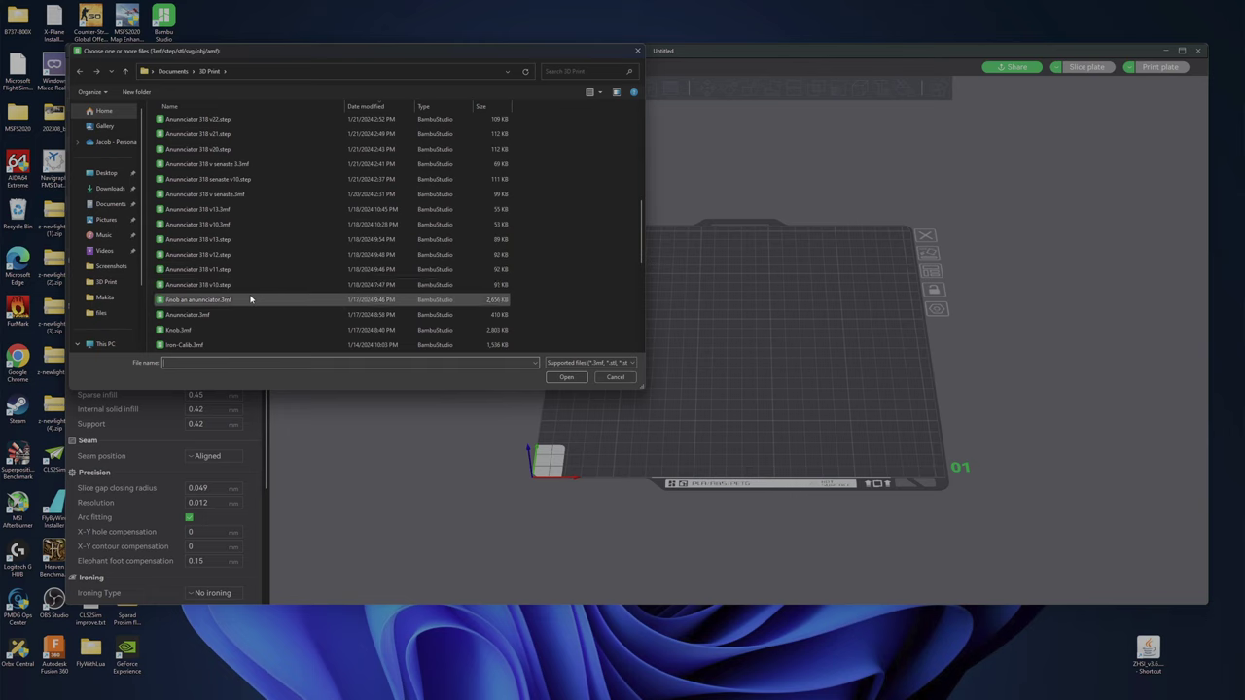
scroll(250, 293, up, 5)
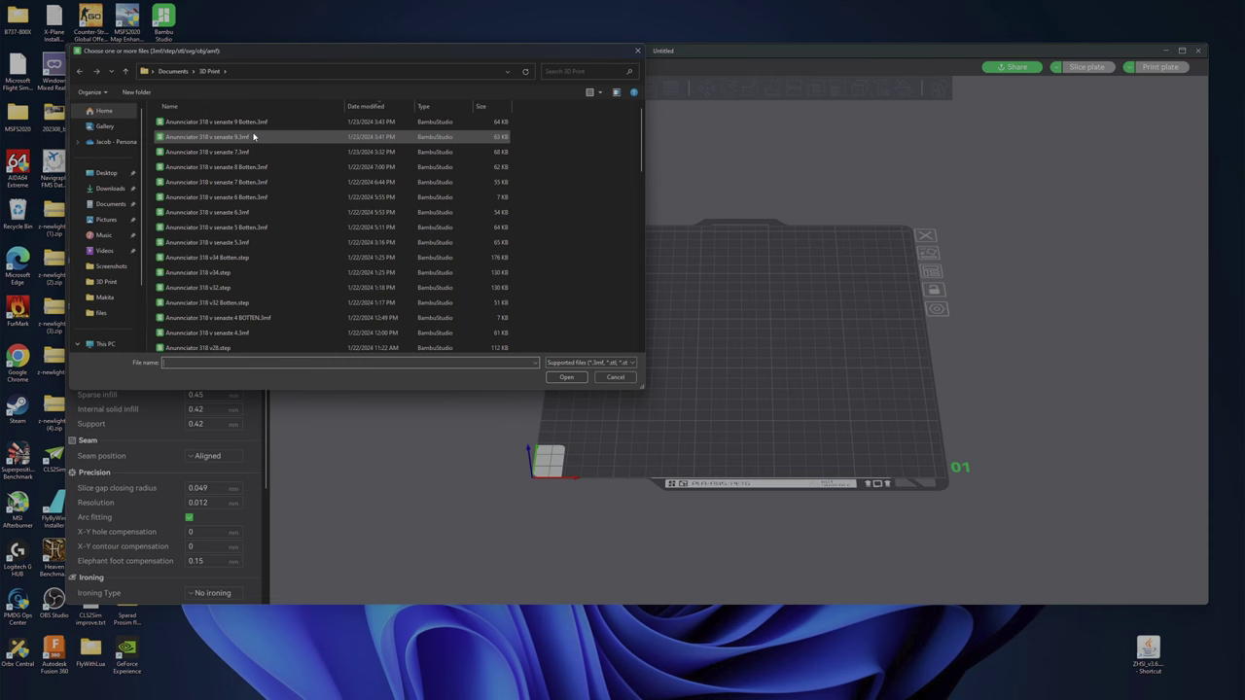
double_click(244, 125)
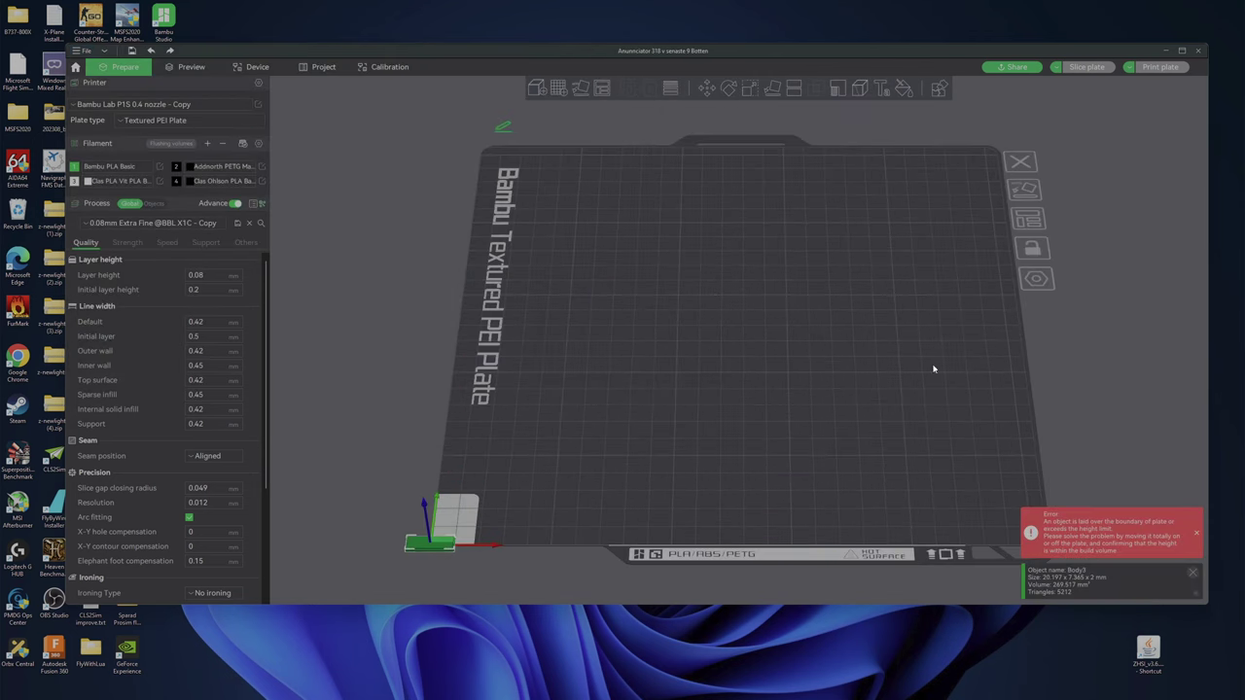
Auto-arrange the bottom part centred on the plate with Align to Y axis enabled
right_click(601, 89)
click(605, 160)
click(614, 180)
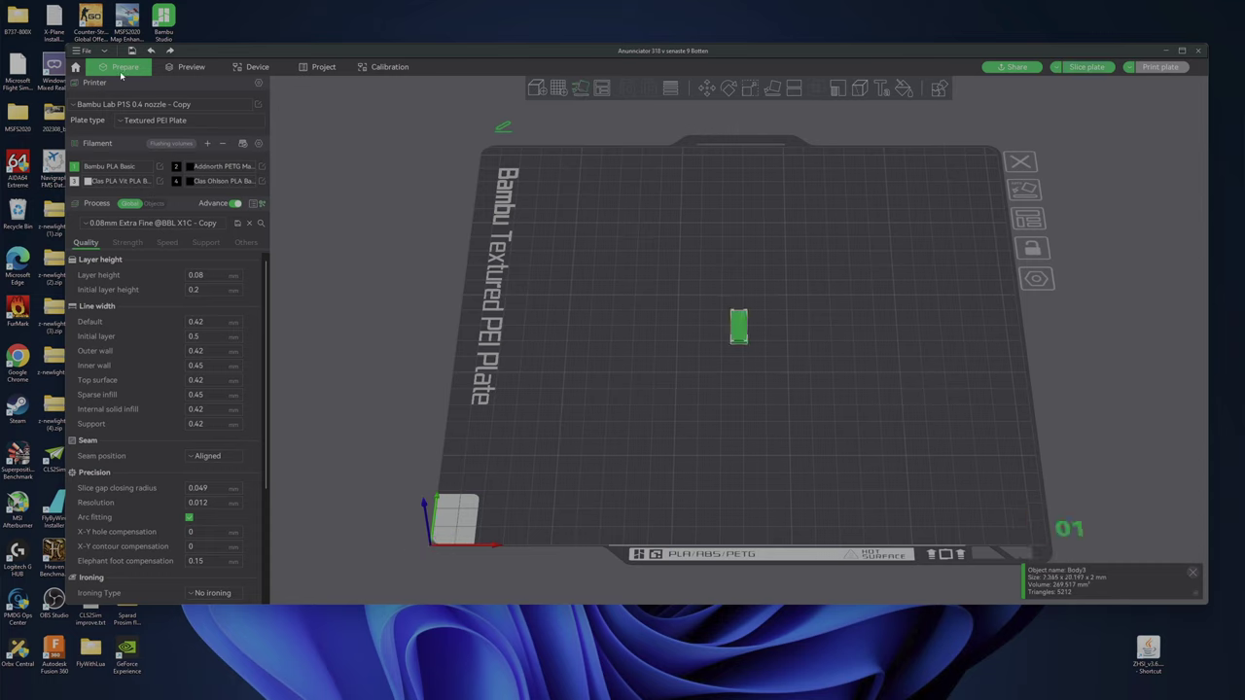
Import the senaste 9 .3mf file as geometry only
click(84, 49)
mouse_move(89, 123)
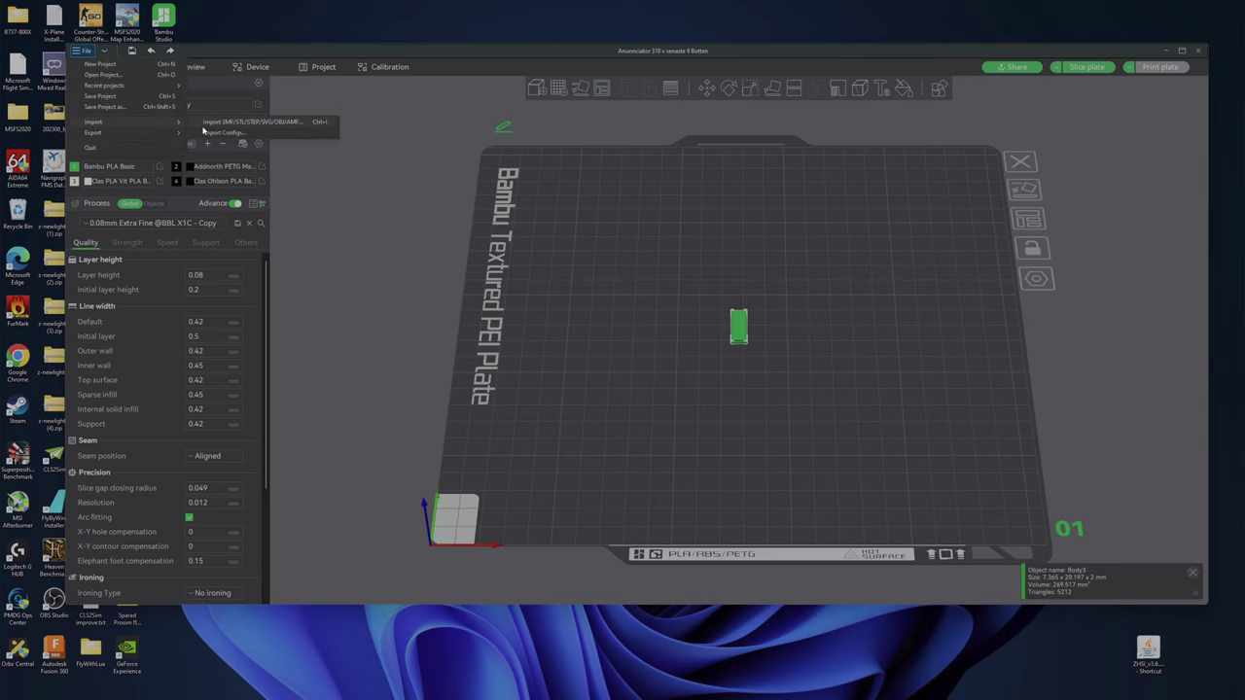
click(208, 123)
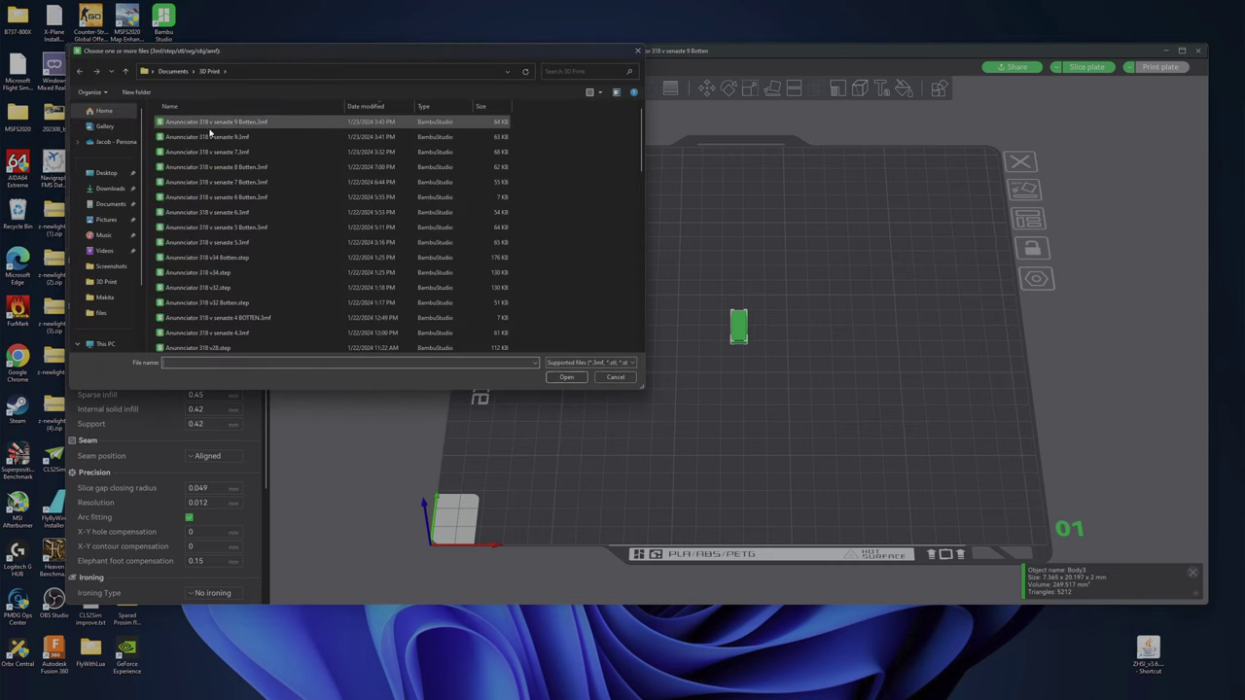
double_click(215, 137)
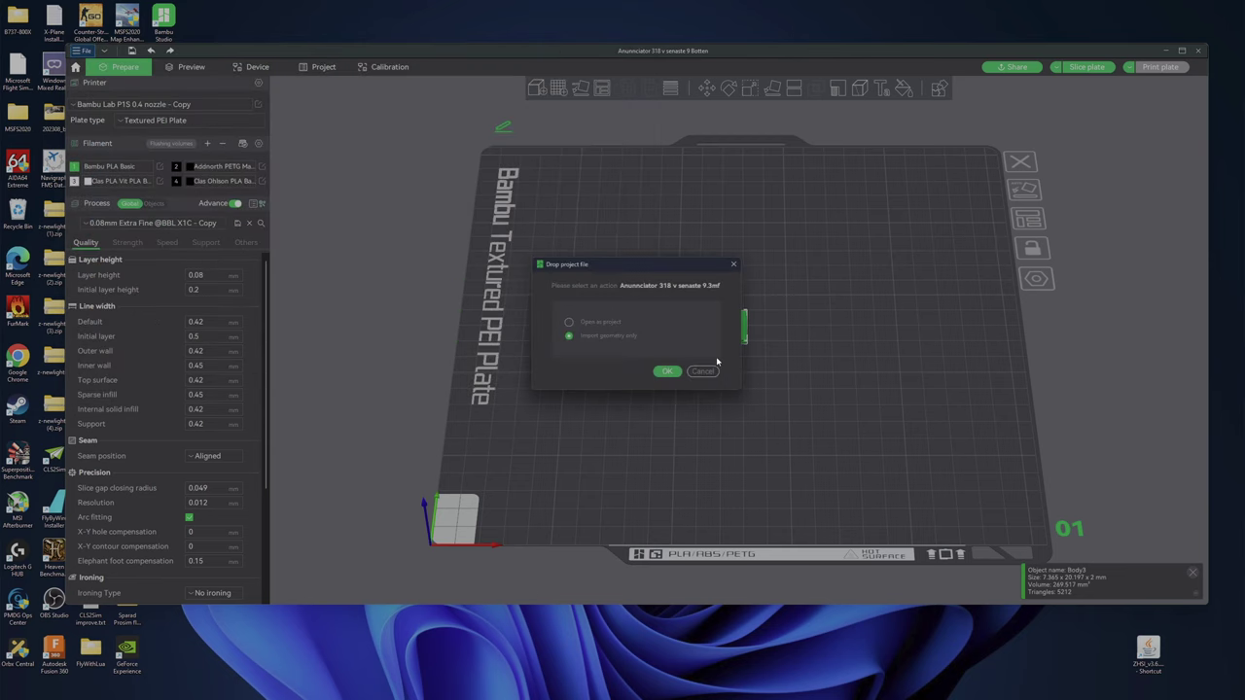
click(665, 373)
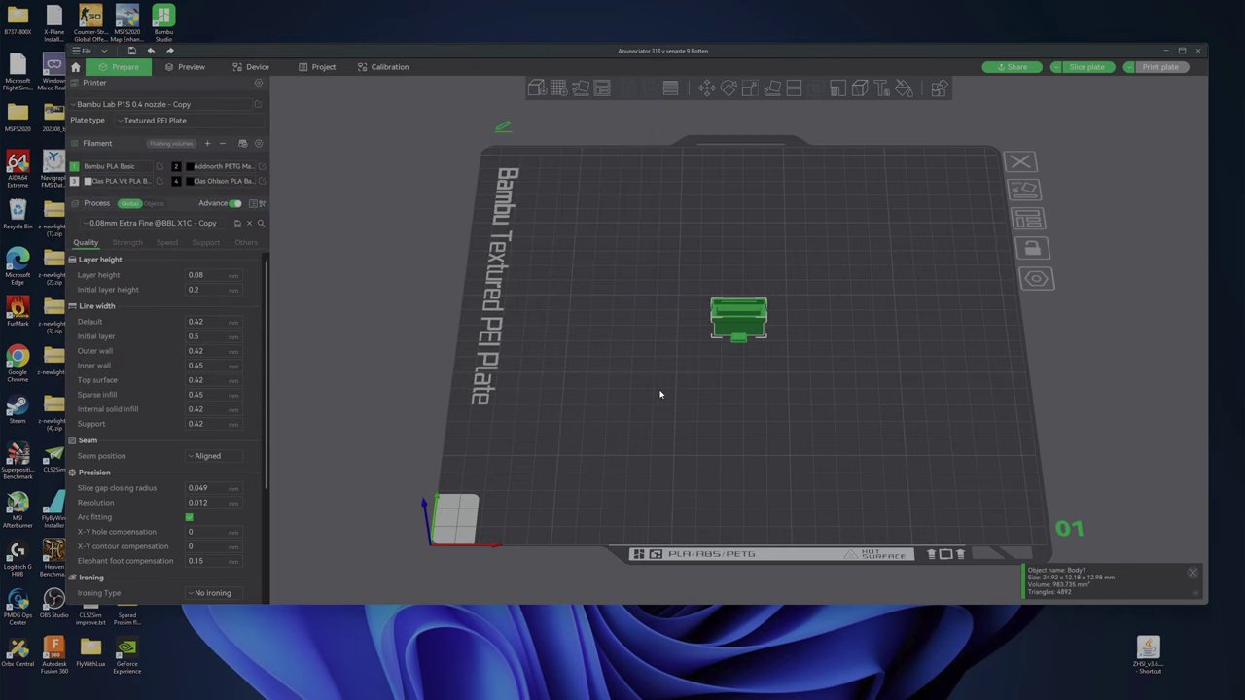
Auto-arrange Body1 and Body3 side by side on the plate
right_click(605, 91)
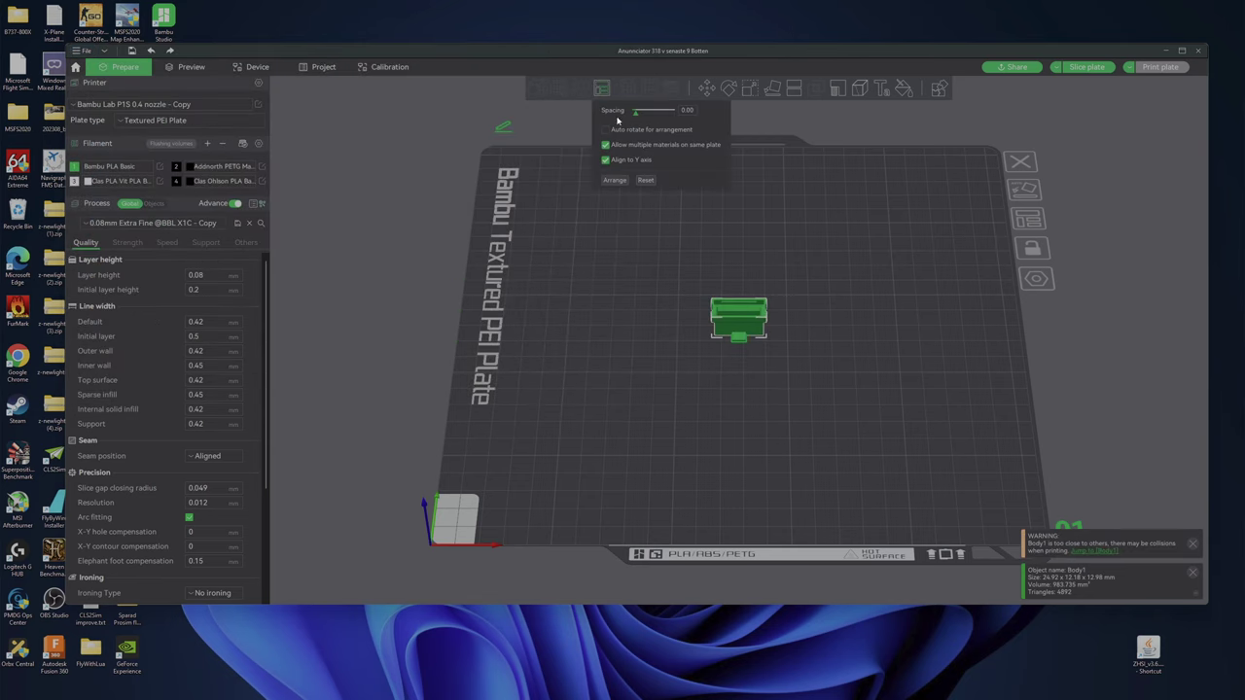
click(614, 182)
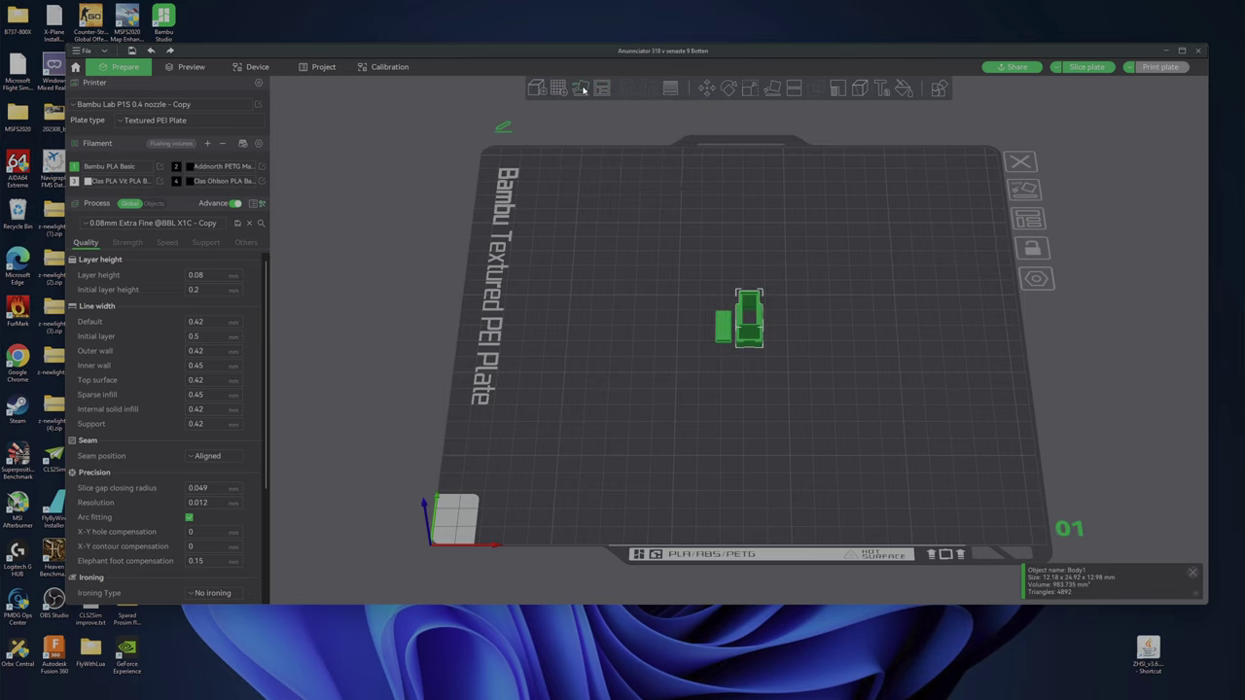
scroll(768, 371, up, 6)
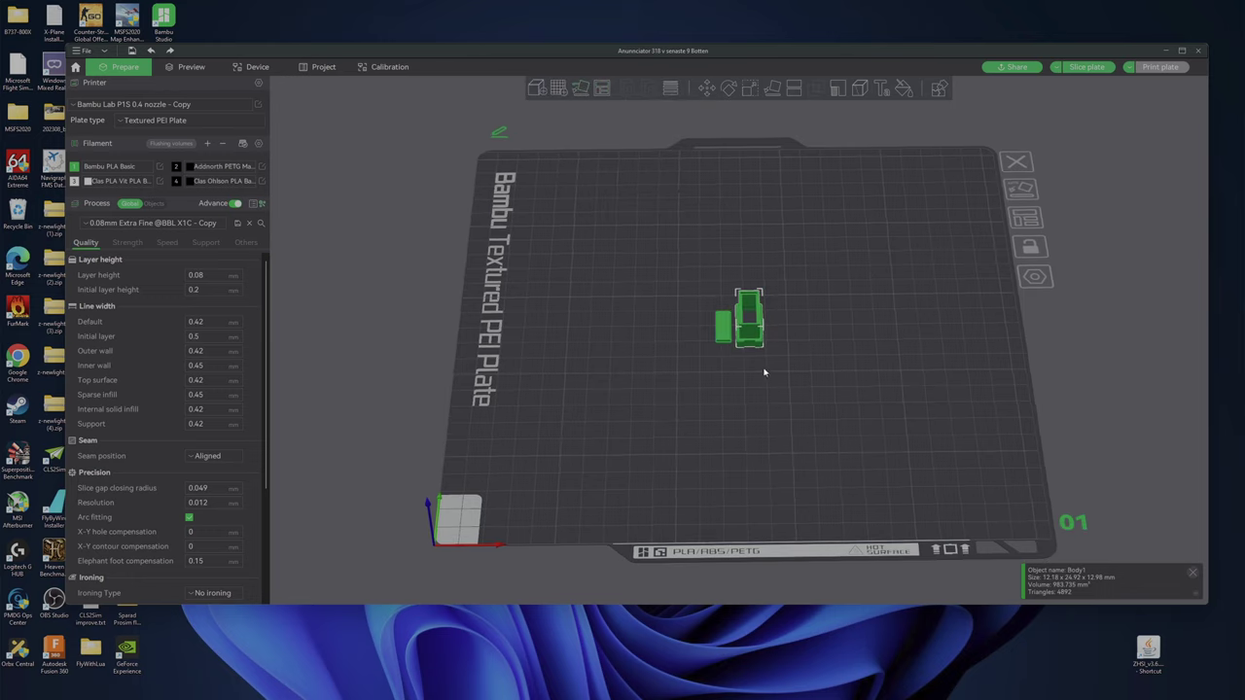
Switch Process to Objects and set Body1 and Body3 to filament 4, the Clas Ohlson PLA
click(162, 205)
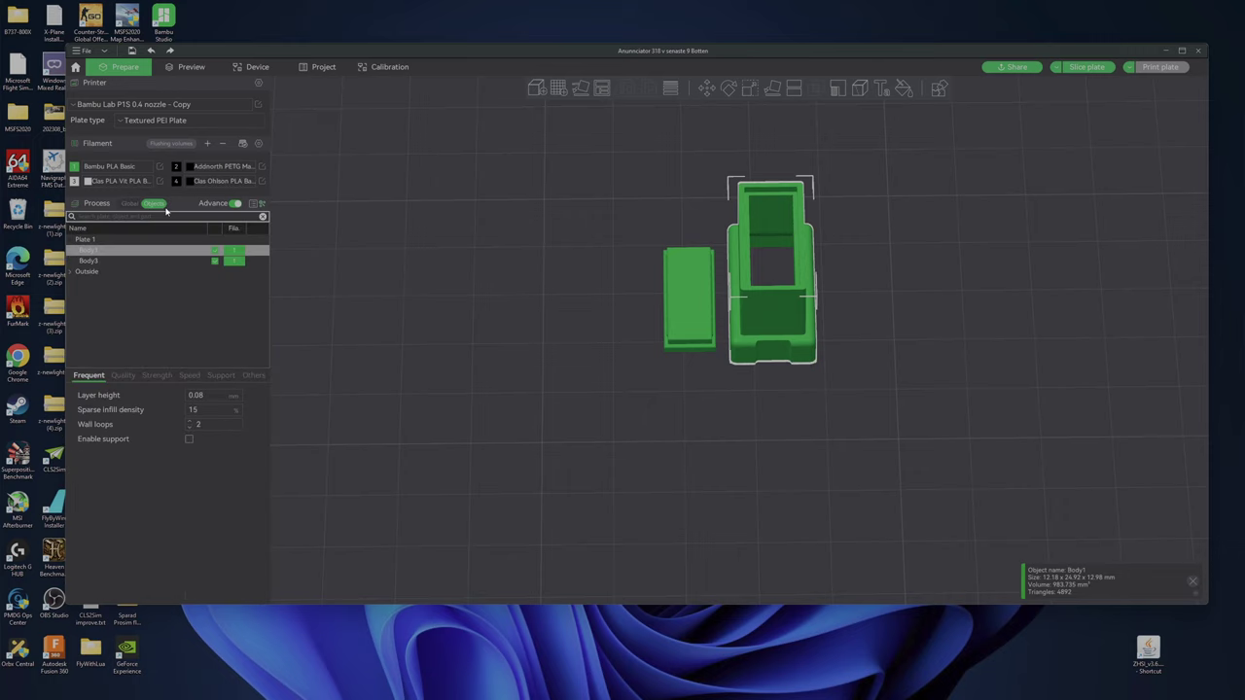
click(237, 253)
click(236, 309)
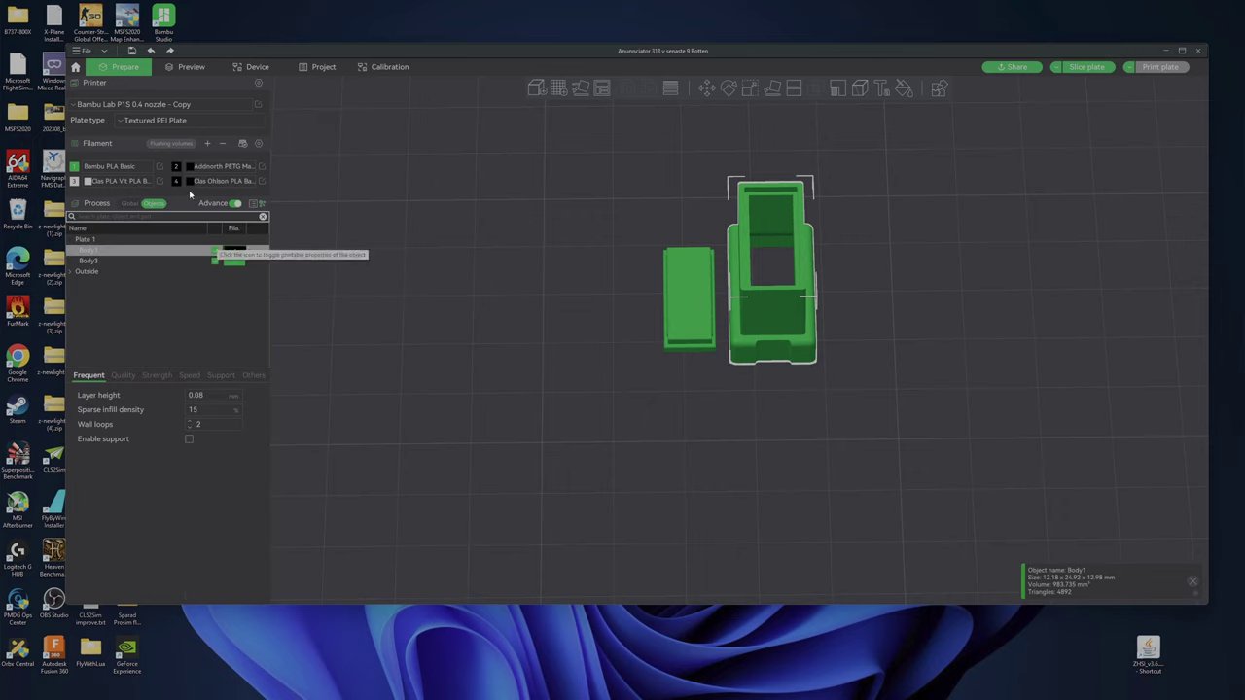
click(234, 261)
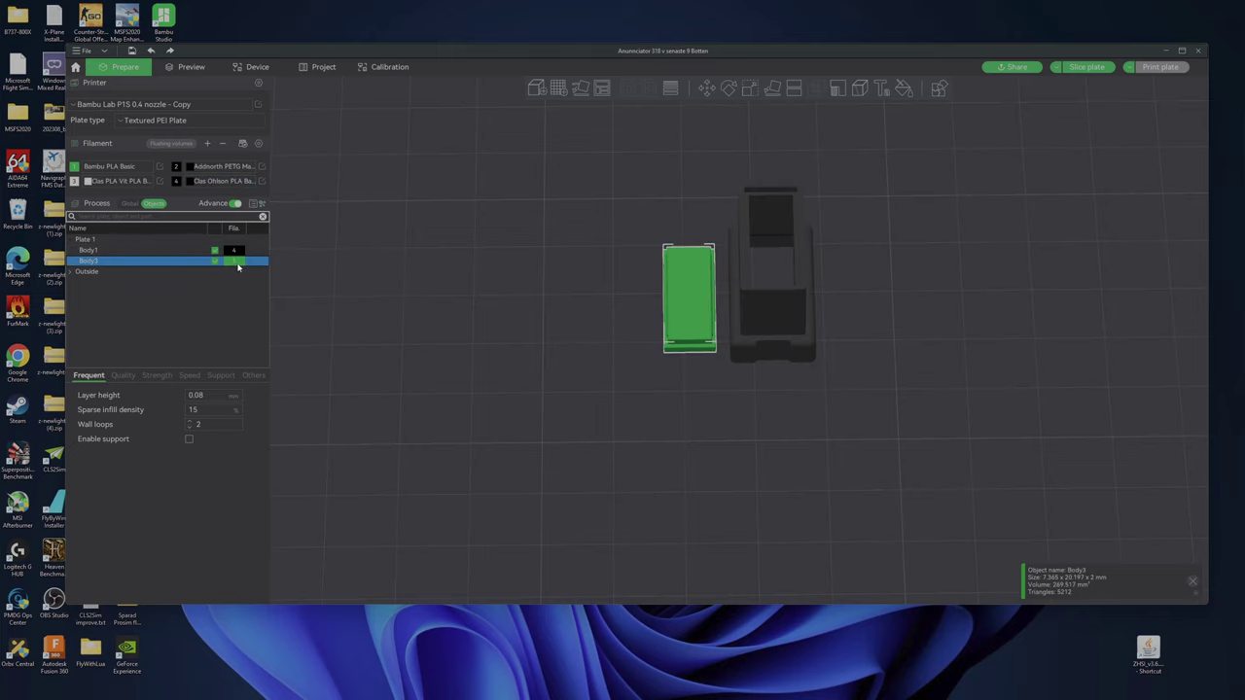
click(234, 260)
click(234, 322)
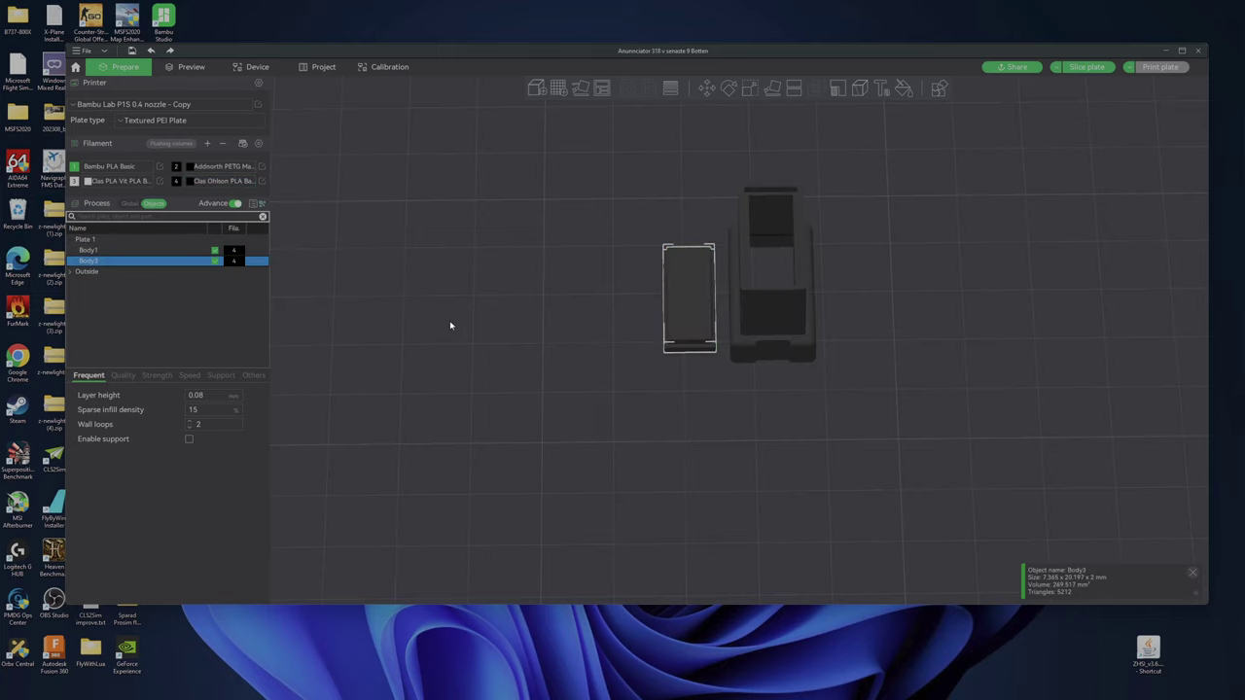
scroll(742, 419, up, 6)
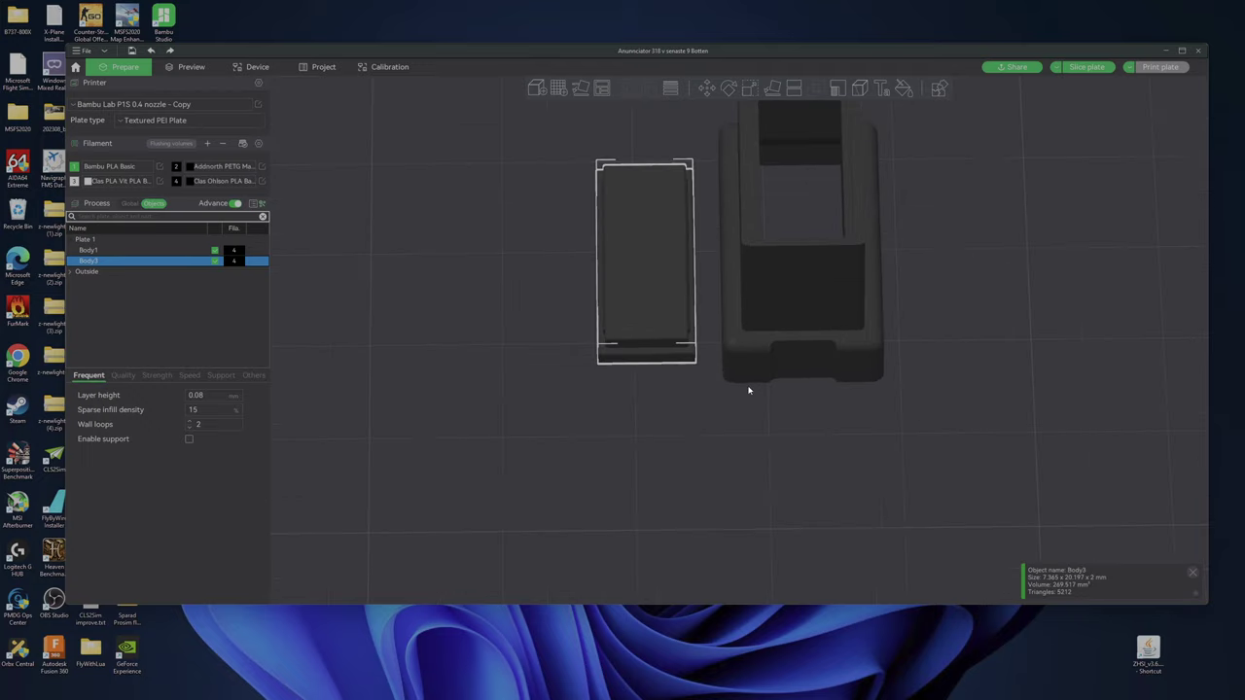
mouse_move(644, 479)
middle_down()
mouse_move(656, 461)
mouse_move(643, 457)
middle_up()
drag(639, 420, 584, 424)
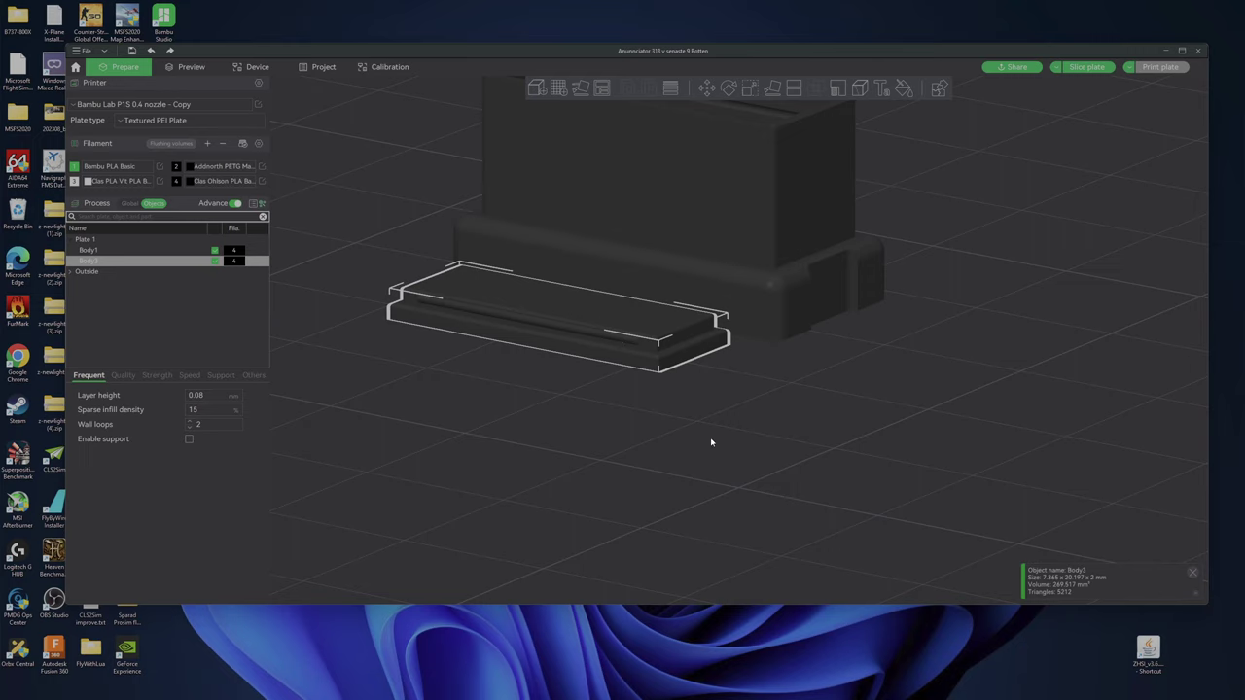
drag(711, 442, 630, 229)
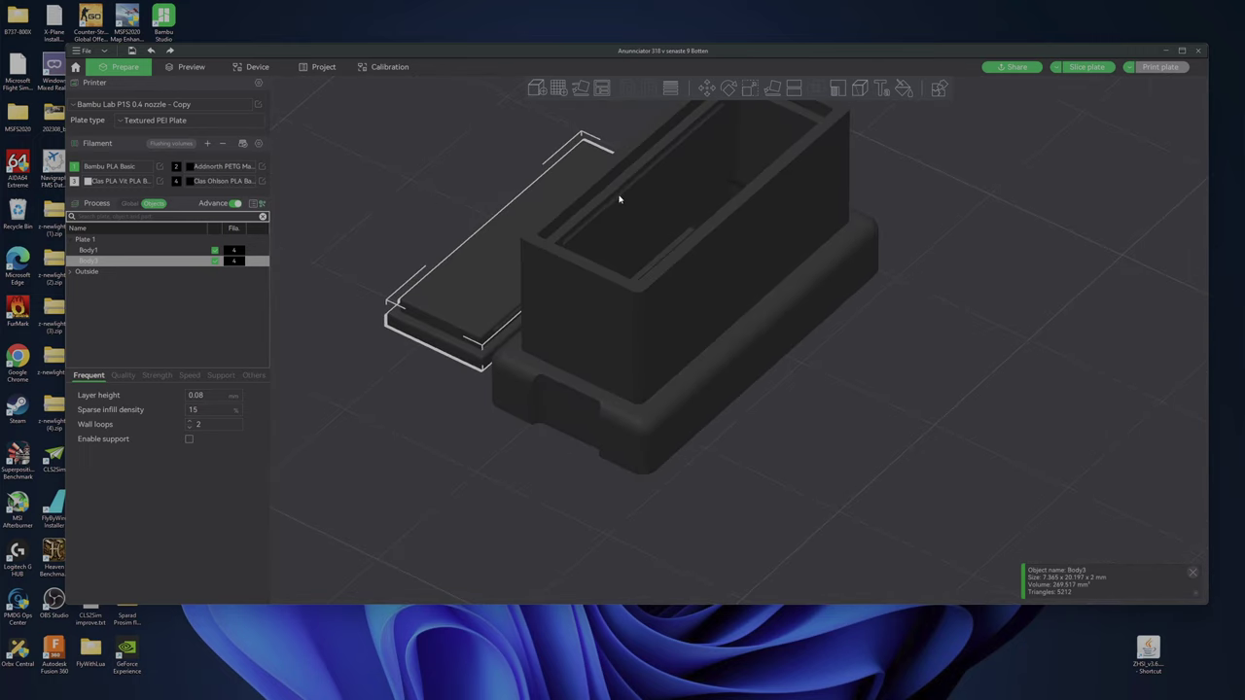
drag(593, 438, 550, 400)
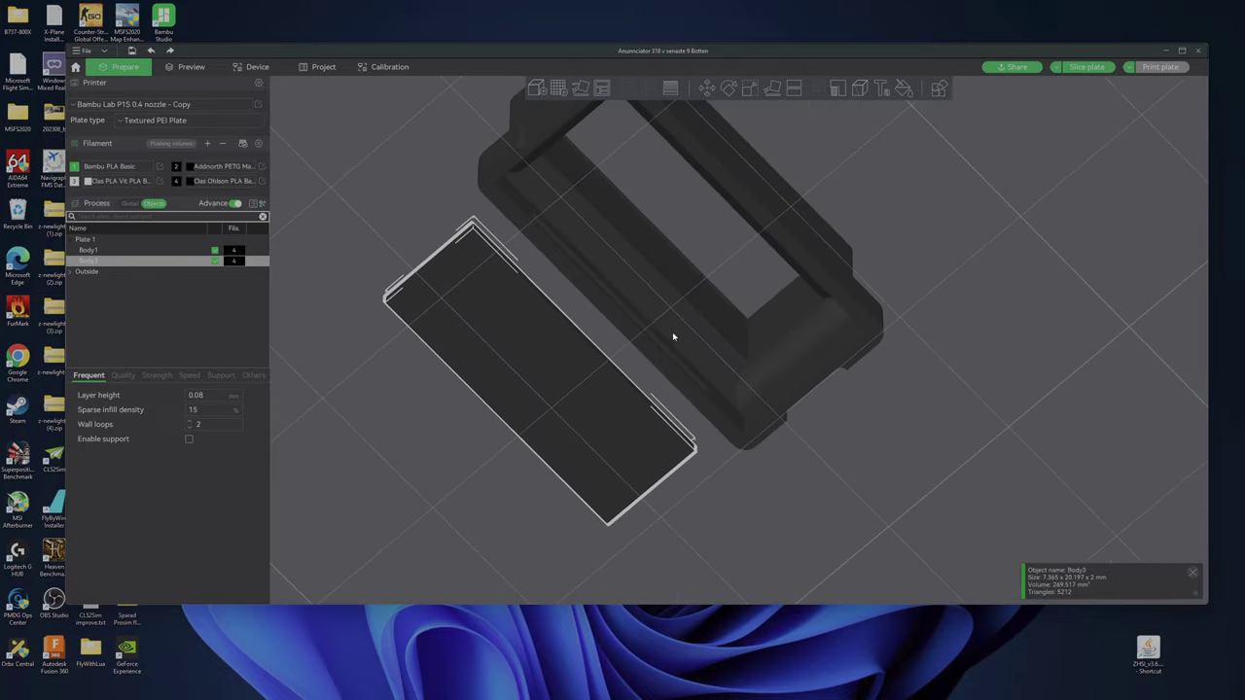
drag(685, 342, 716, 340)
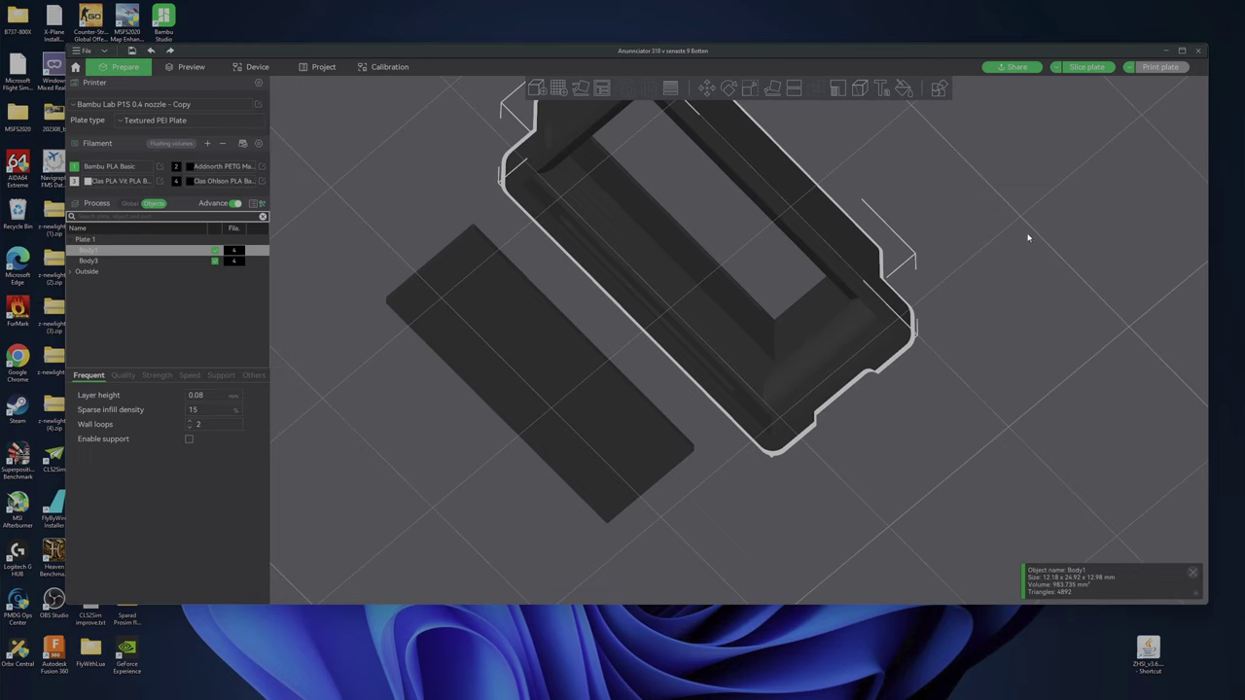
right_click(599, 100)
click(627, 185)
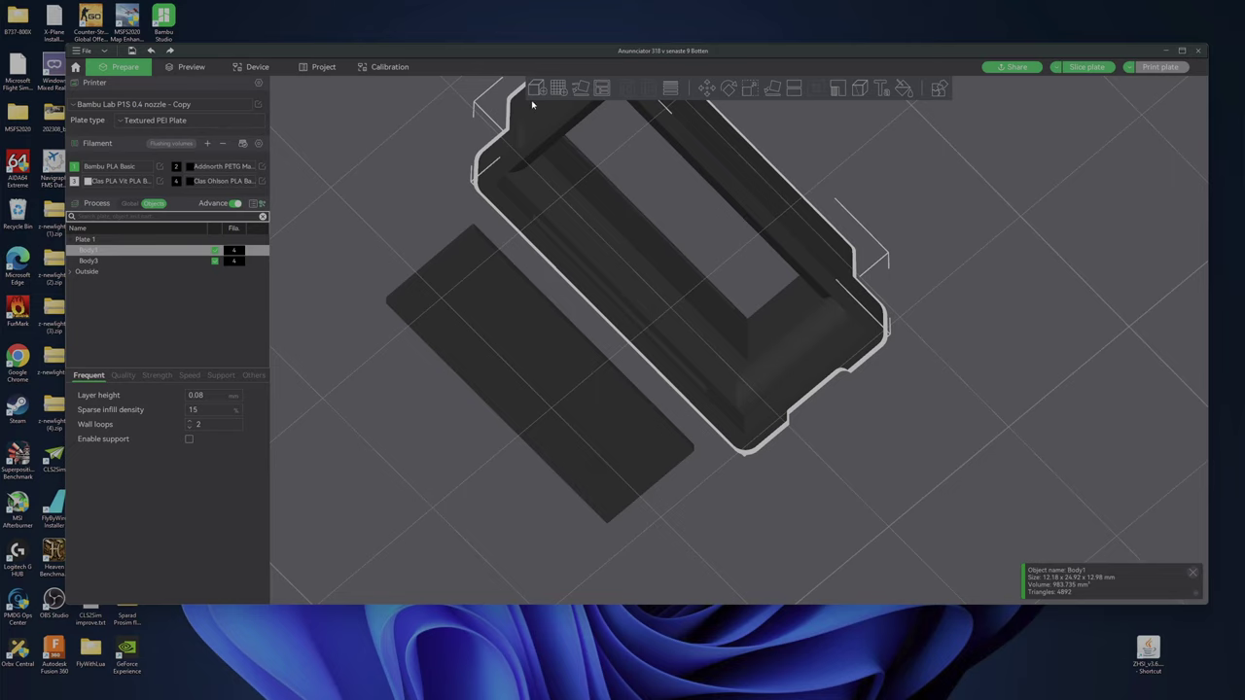
drag(914, 307, 1000, 292)
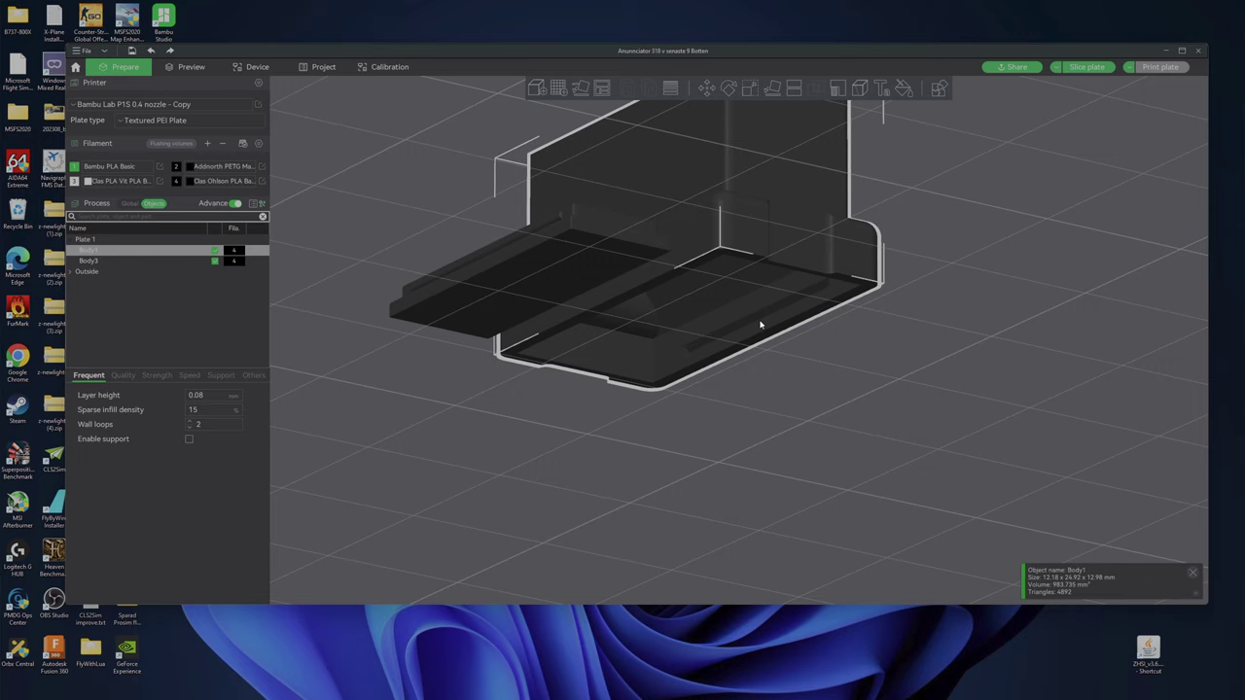
drag(976, 226, 878, 356)
scroll(945, 247, down, 10)
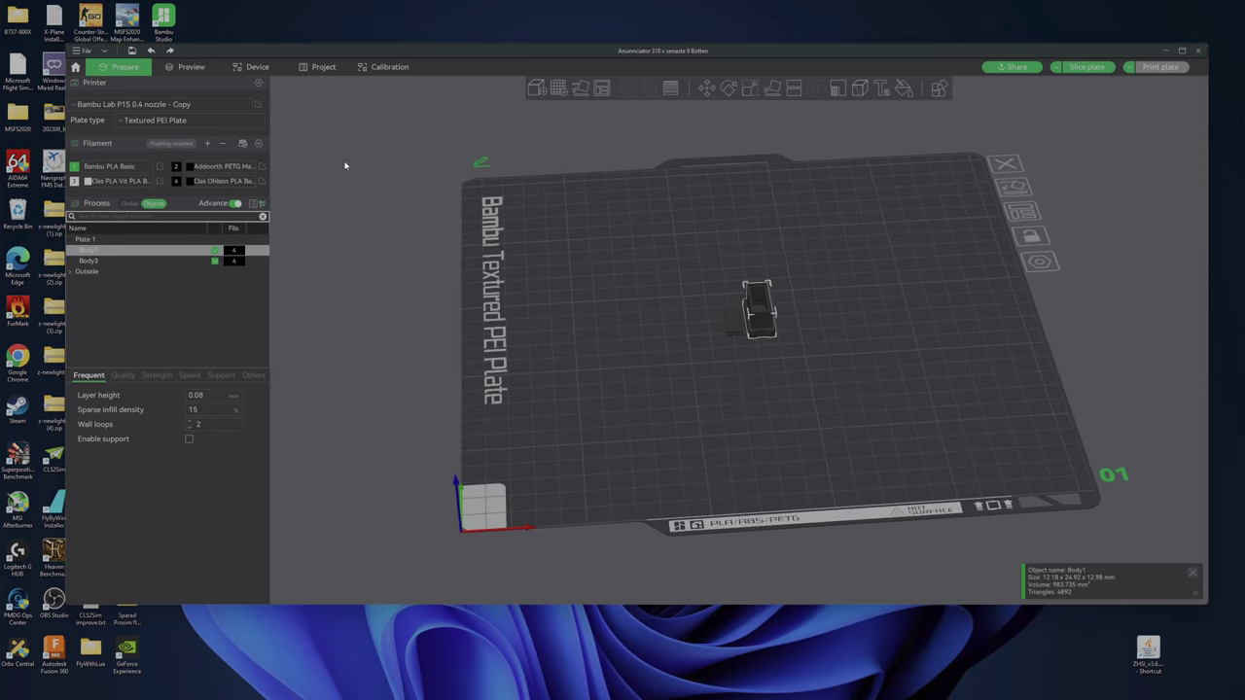
Copy 0.11625 from the calibration notes into the global X-Y hole compensation field
click(129, 203)
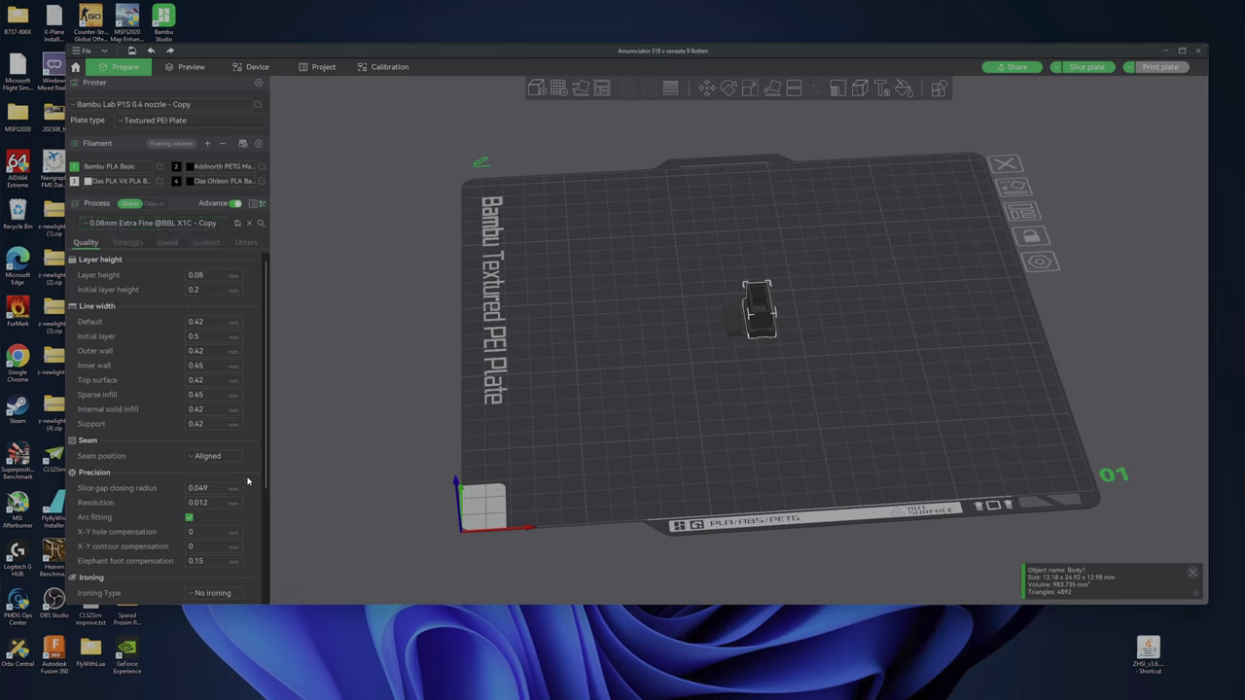
mouse_move(83, 534)
click(866, 690)
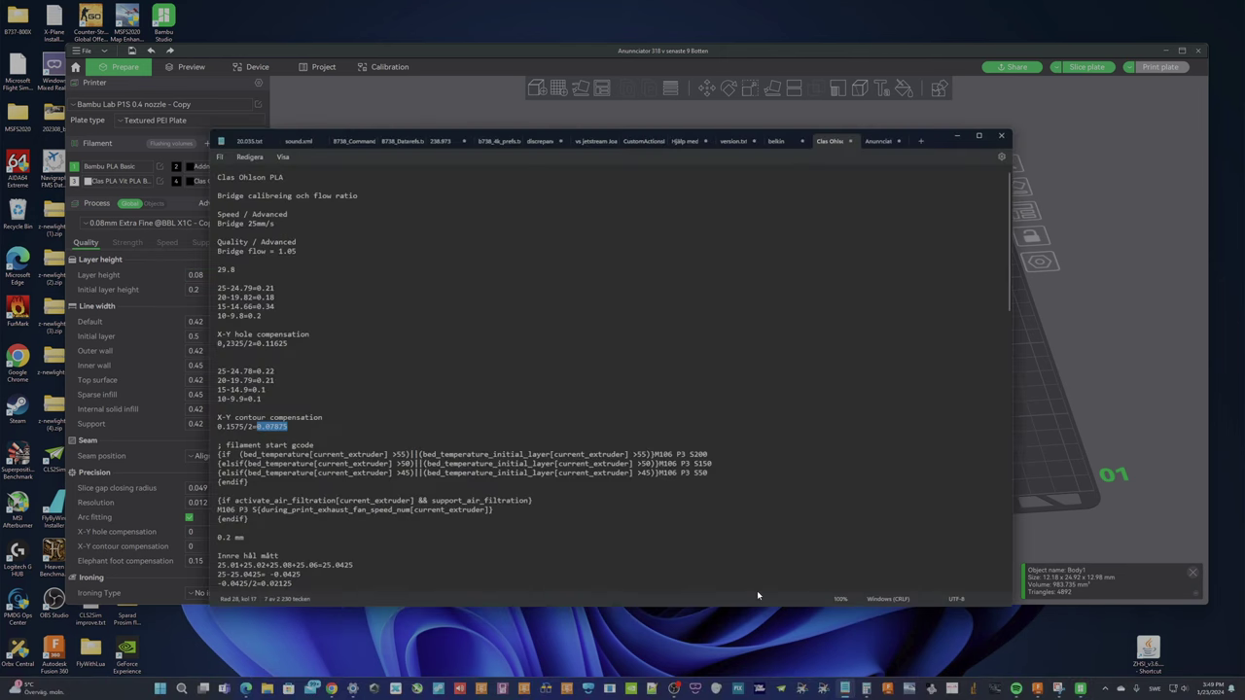
mouse_move(255, 344)
mouse_down()
mouse_move(286, 344)
mouse_move(256, 345)
mouse_up()
right_click(273, 358)
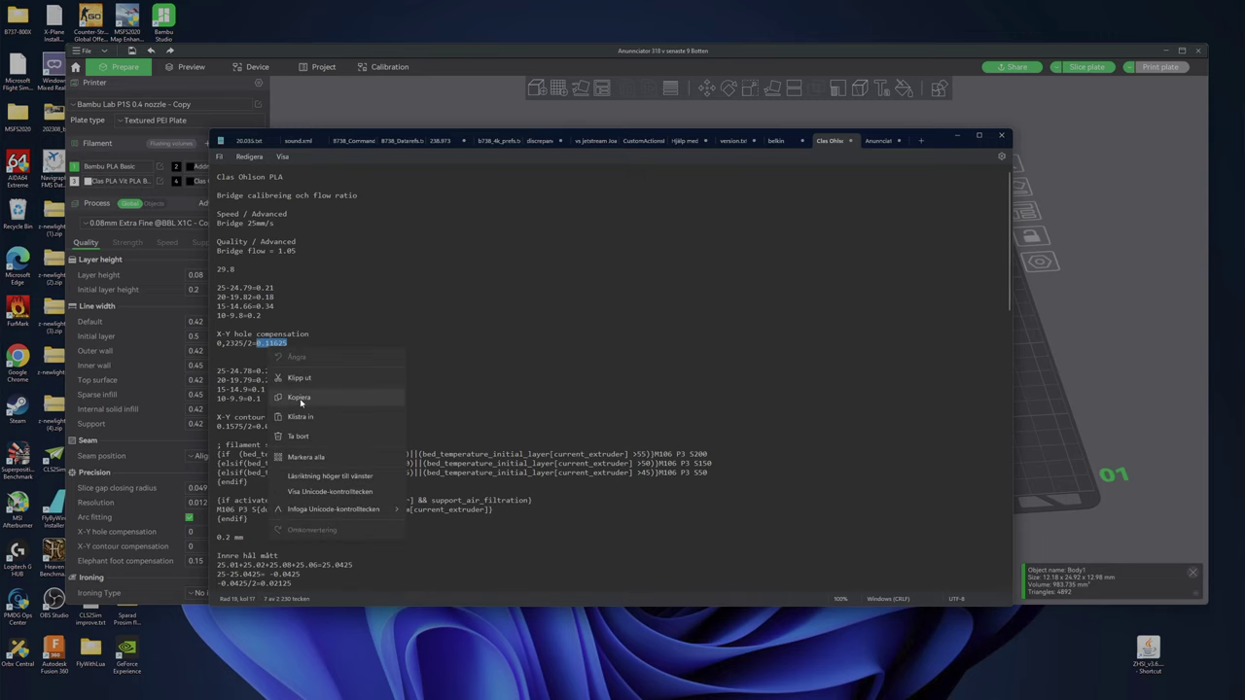
click(298, 393)
click(202, 530)
click(210, 531)
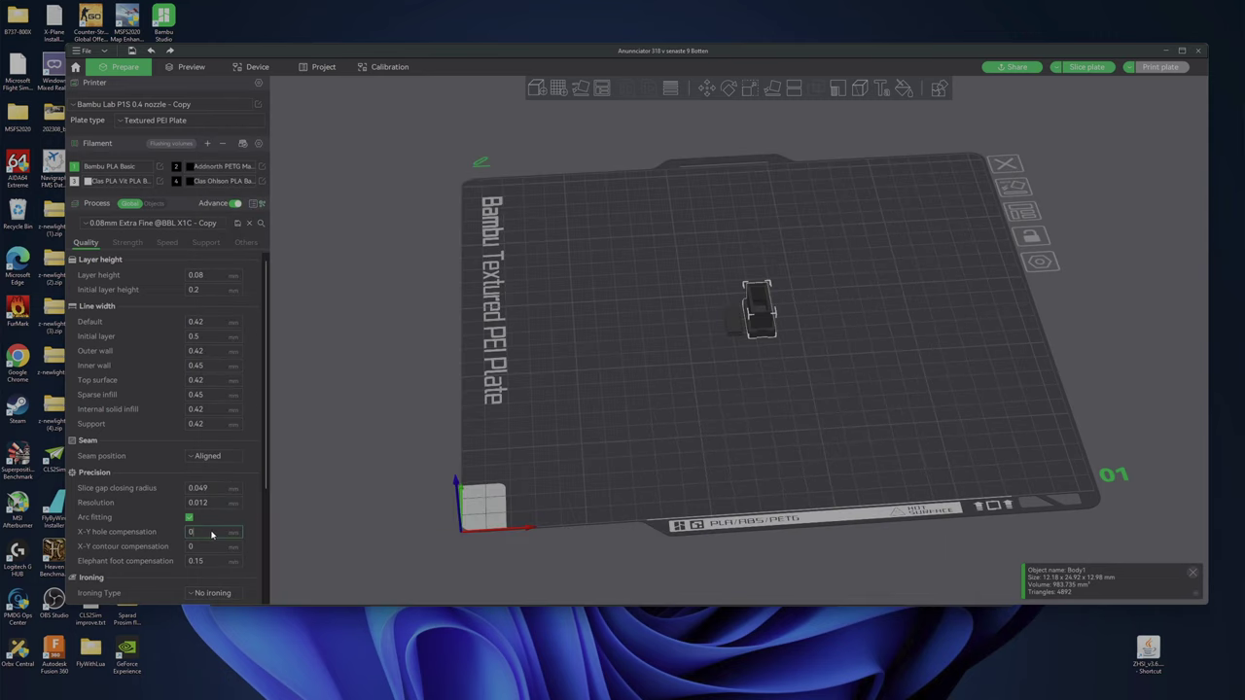
key(ctrl+v)
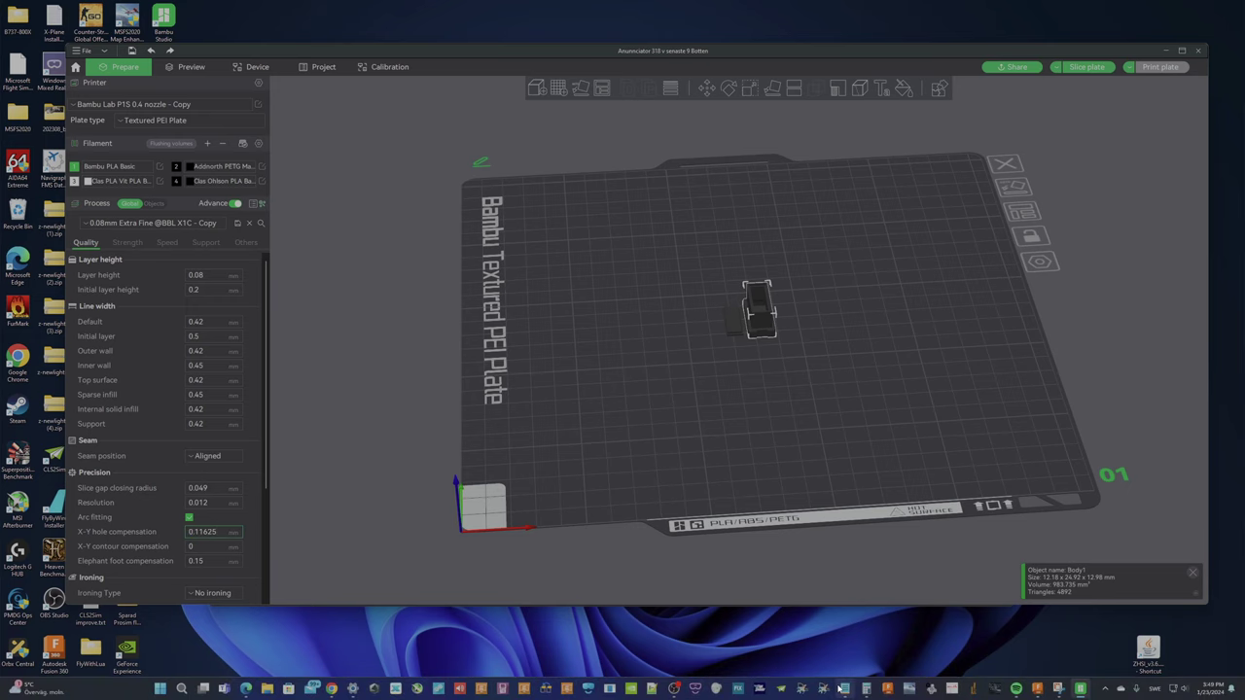
Paste 0.07875 as X-Y contour compensation and save the process preset
click(839, 687)
drag(256, 426, 356, 435)
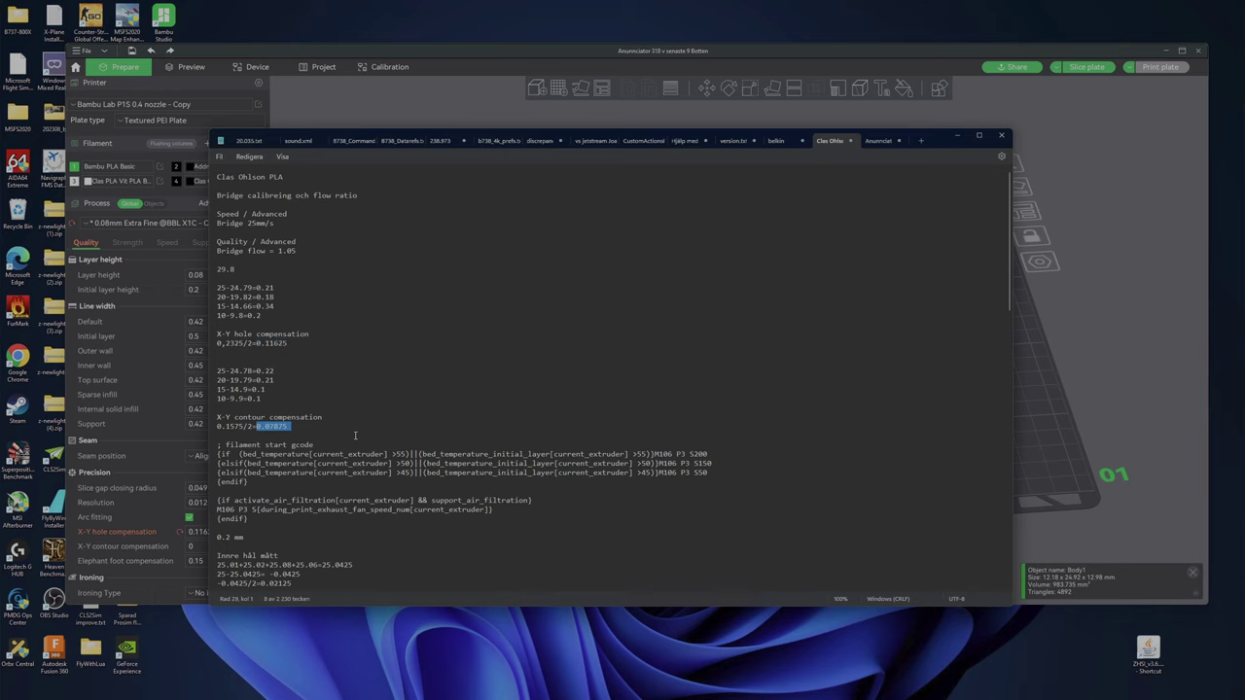
click(138, 390)
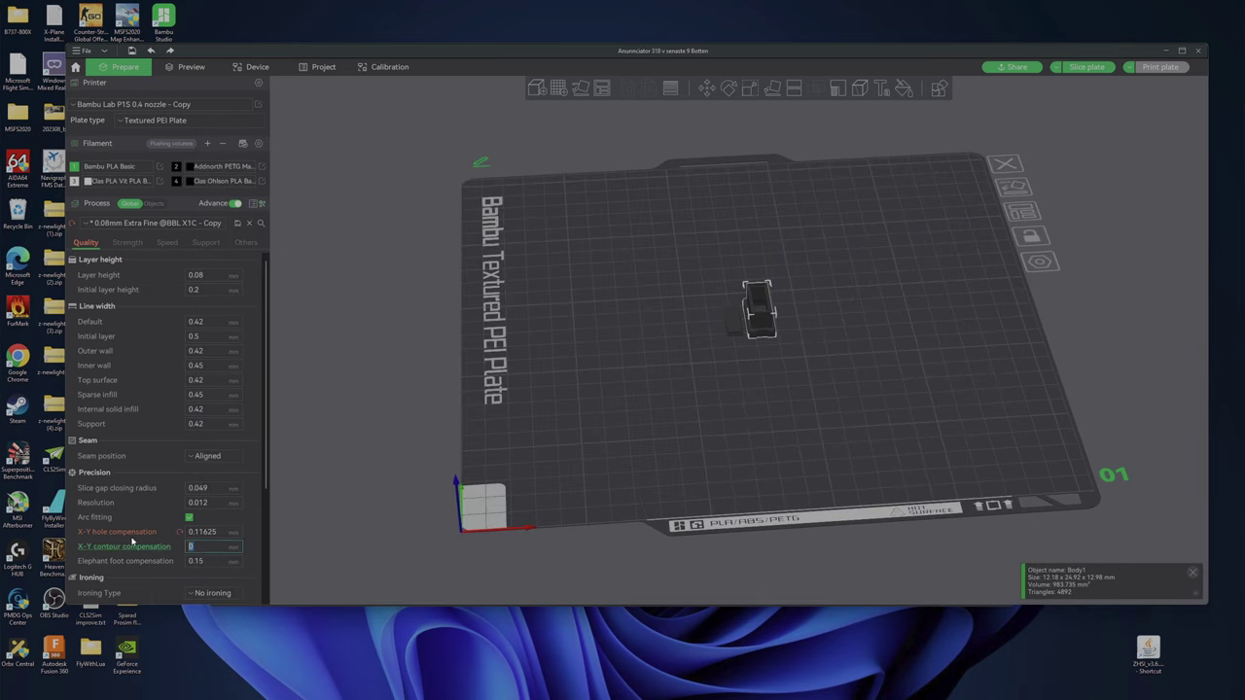
key(ctrl+v)
click(237, 223)
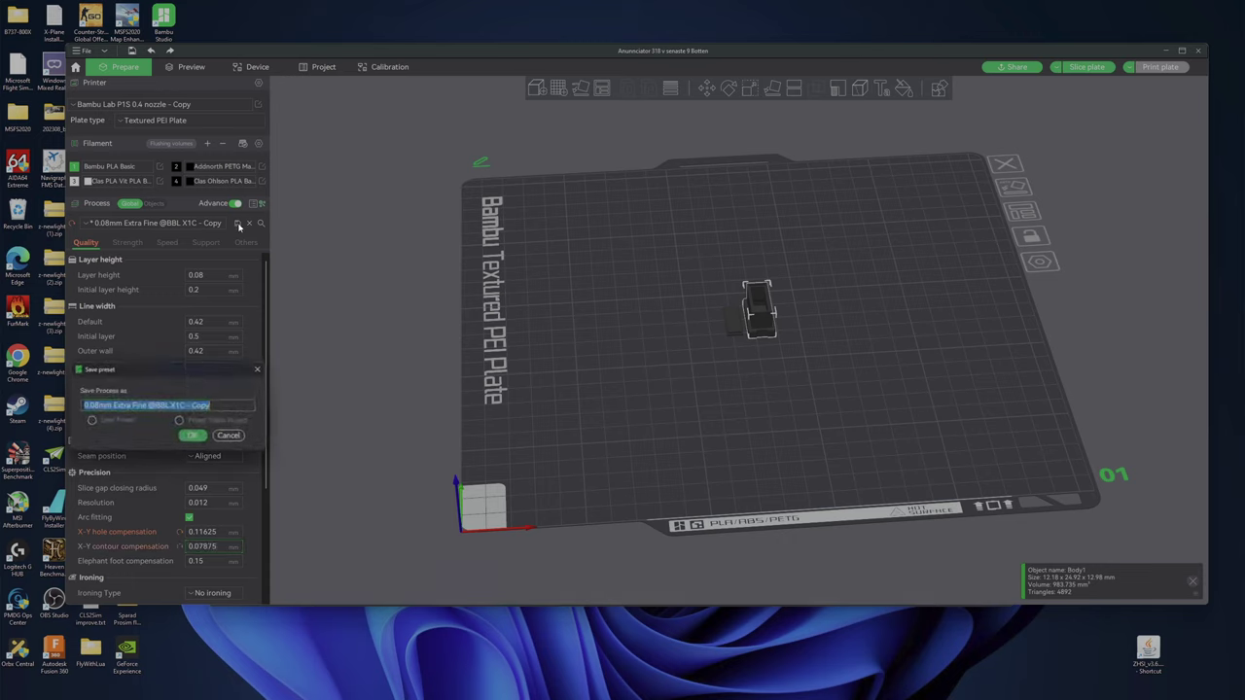
click(191, 437)
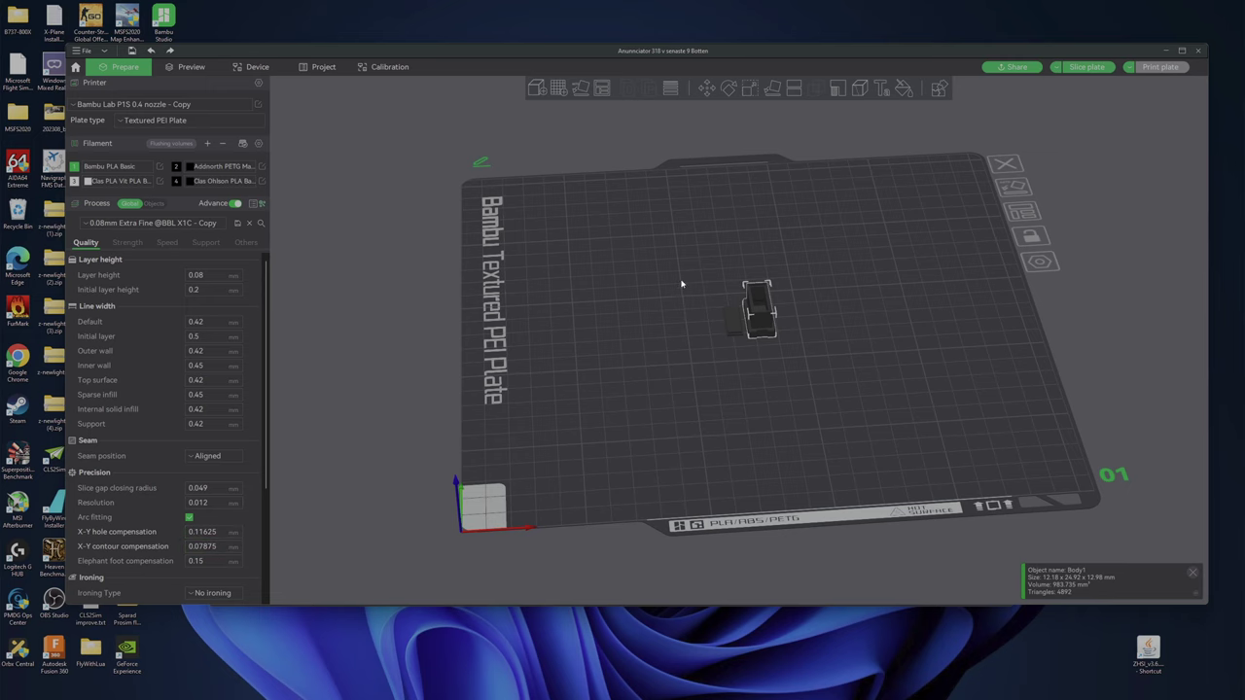
Slice the plate (19m25s, 1.61 g) and zoom in on the parts from a low side view
click(1081, 66)
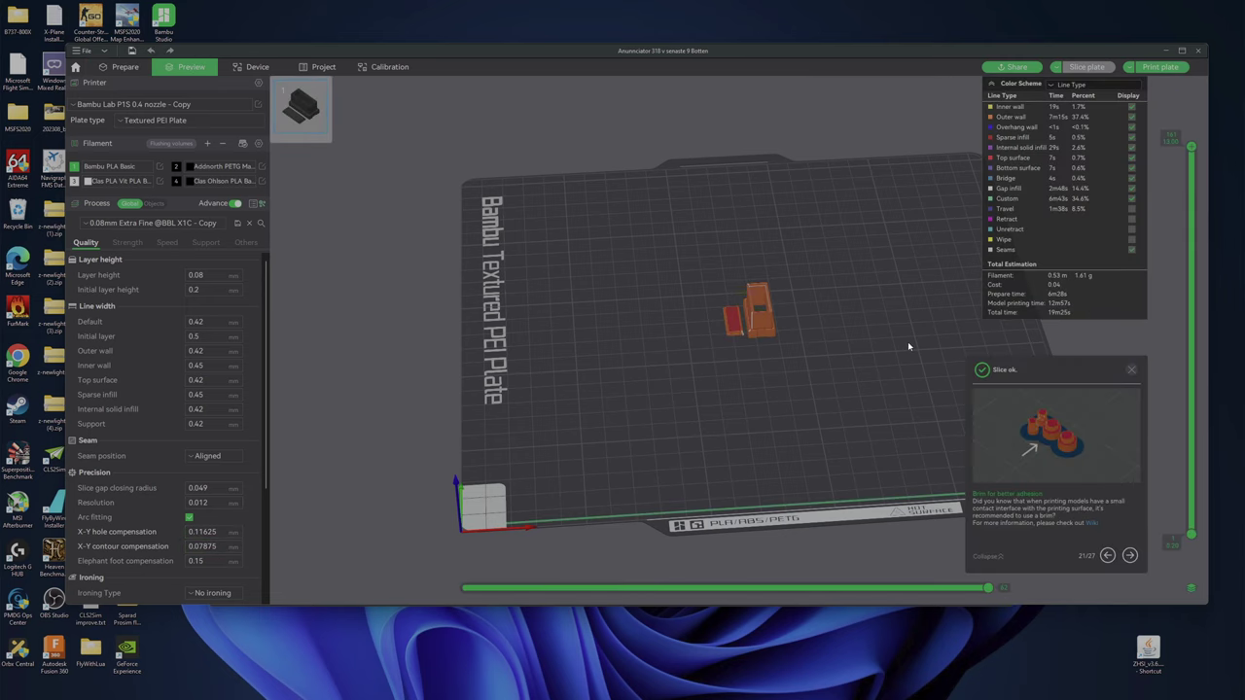
scroll(751, 322, up, 10)
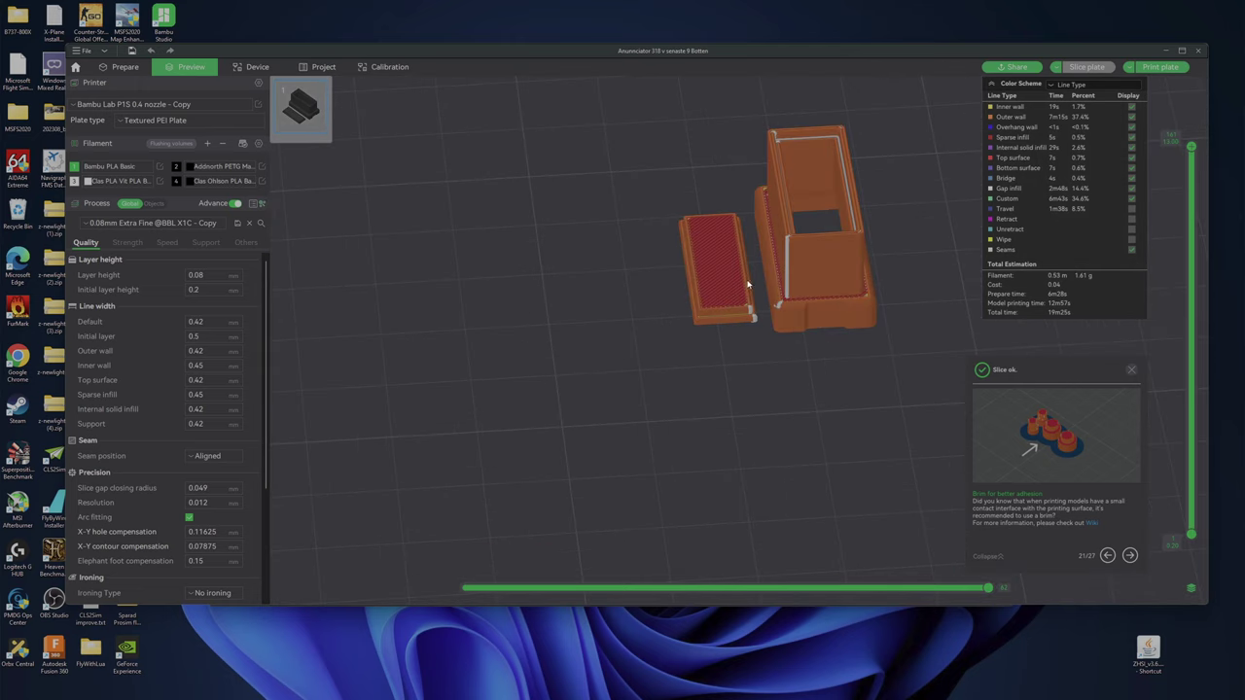
drag(750, 322, 440, 478)
scroll(613, 341, up, 3)
scroll(439, 478, up, 2)
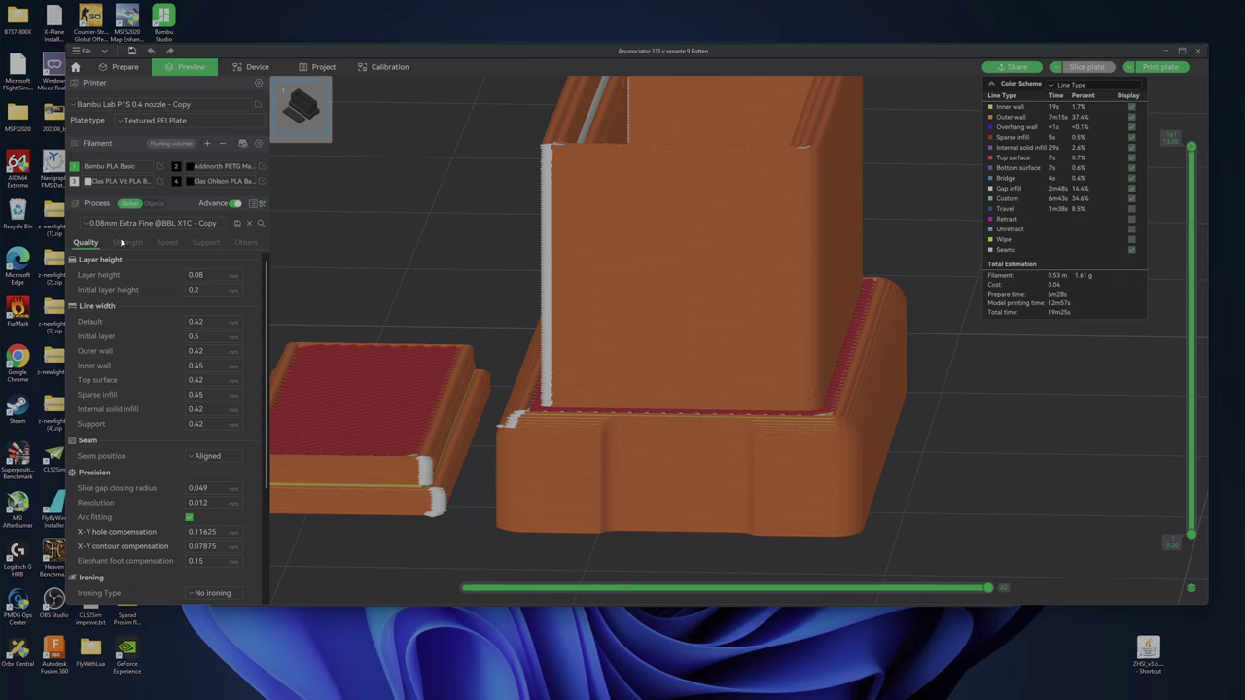
scroll(246, 489, down, 3)
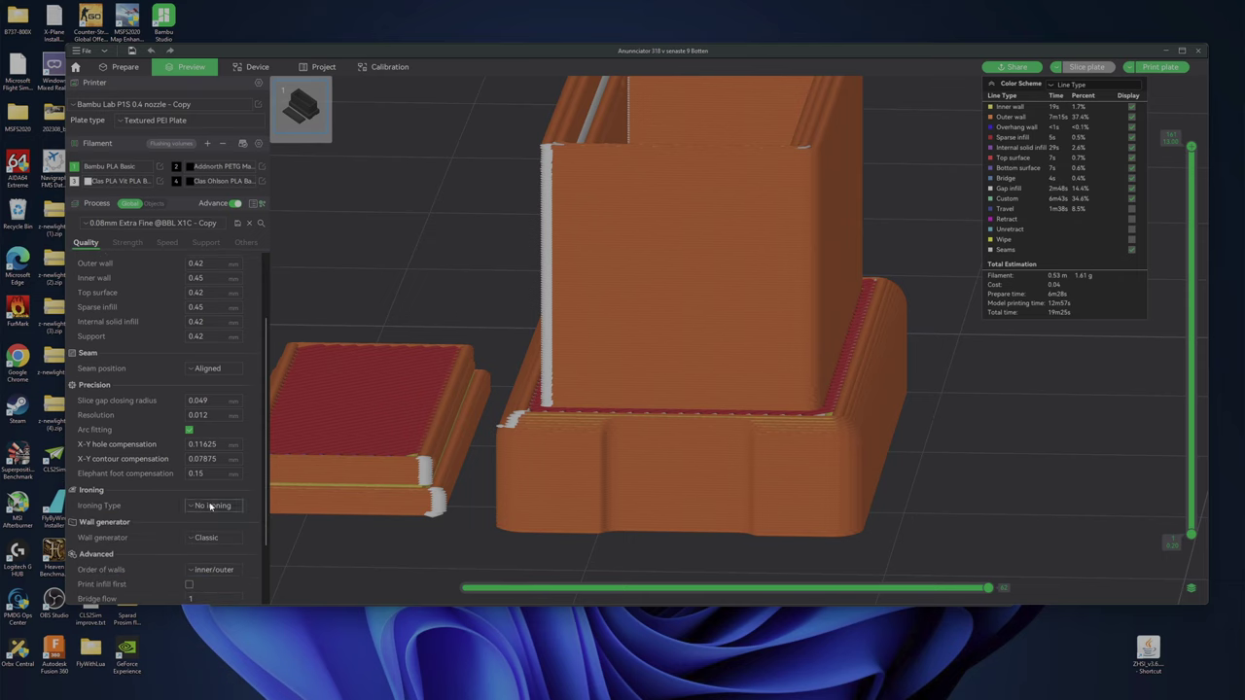
Set ironing type to Top surfaces, re-slice, and view the model's base up close
click(210, 506)
click(217, 536)
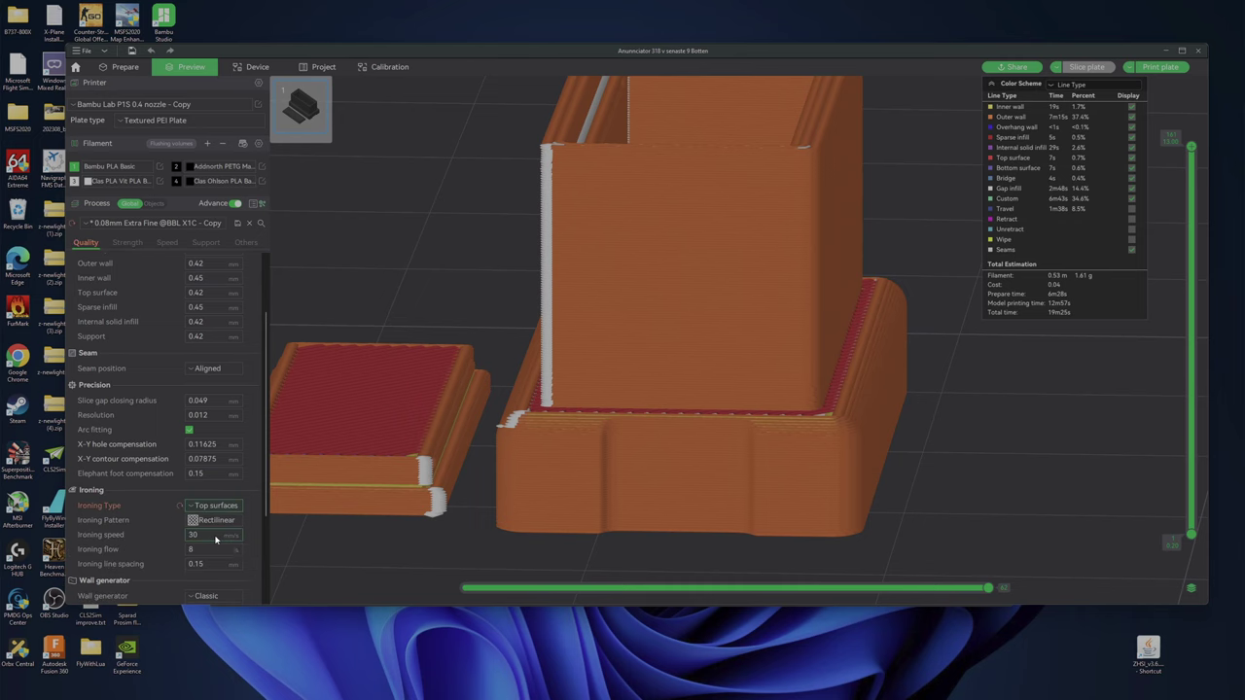
click(1086, 66)
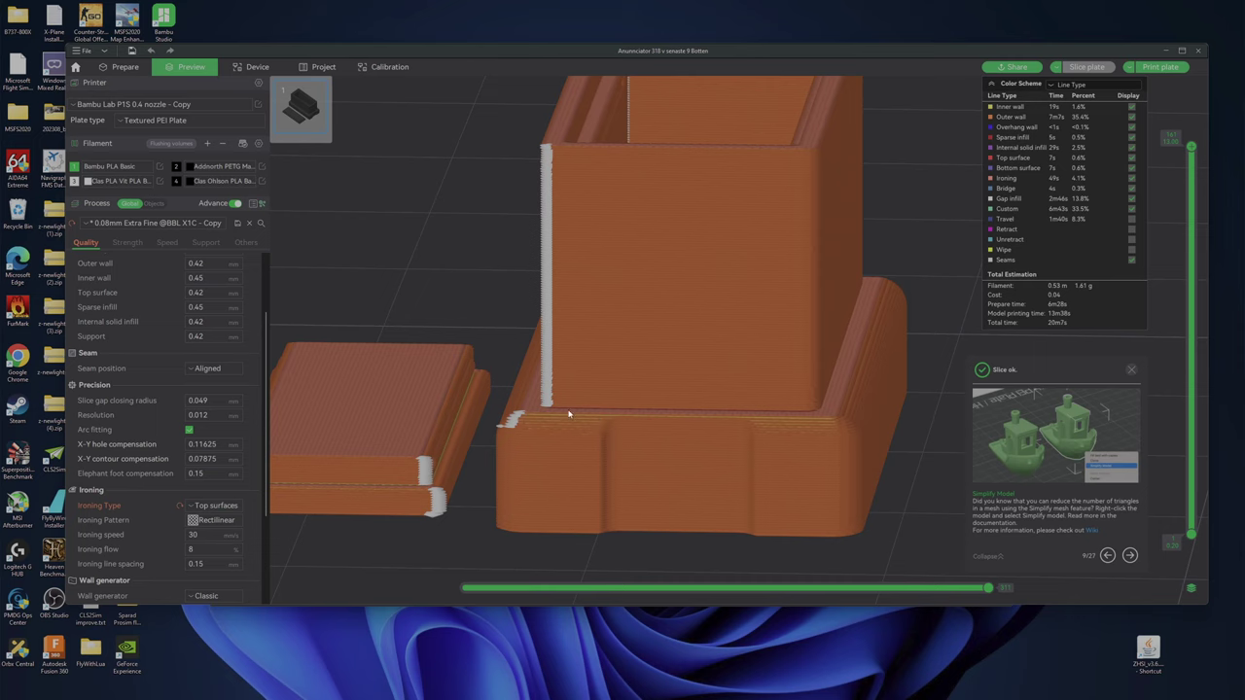
drag(650, 424, 601, 485)
scroll(617, 466, up, 5)
scroll(616, 479, down, 3)
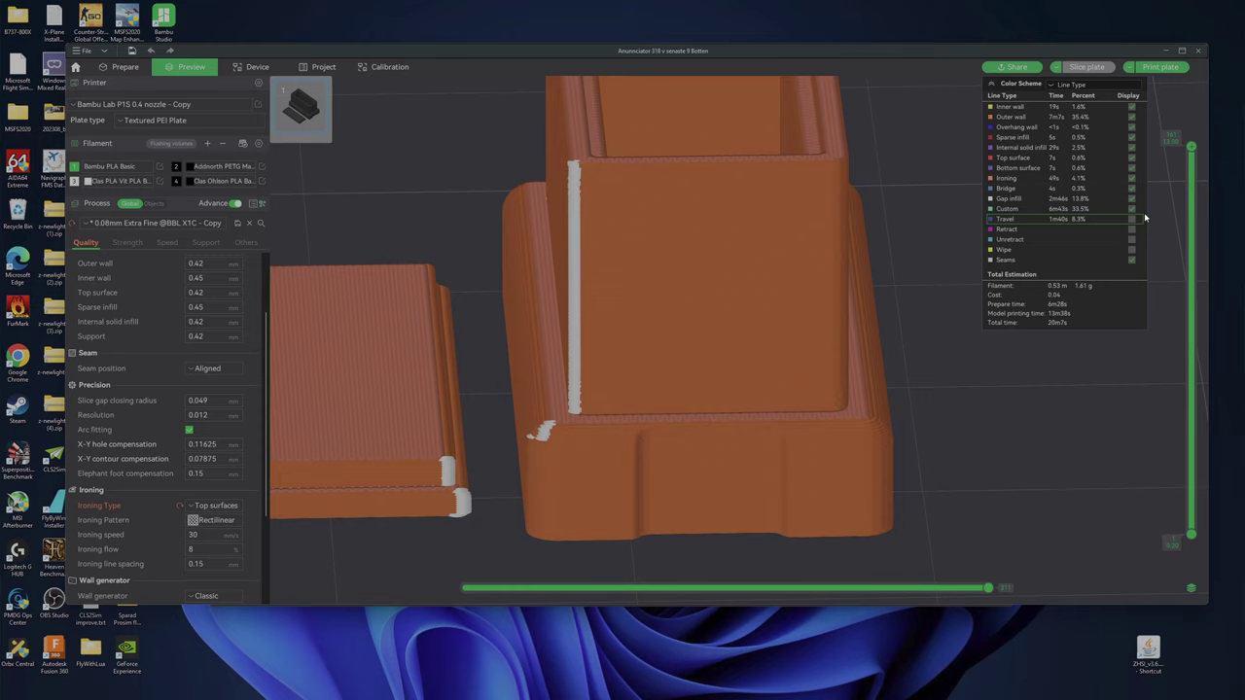
Limit the preview to the first layer and orbit around the box to inspect the toolpaths
mouse_move(1192, 151)
mouse_down()
mouse_move(1172, 522)
mouse_move(1182, 564)
mouse_move(1191, 160)
mouse_up()
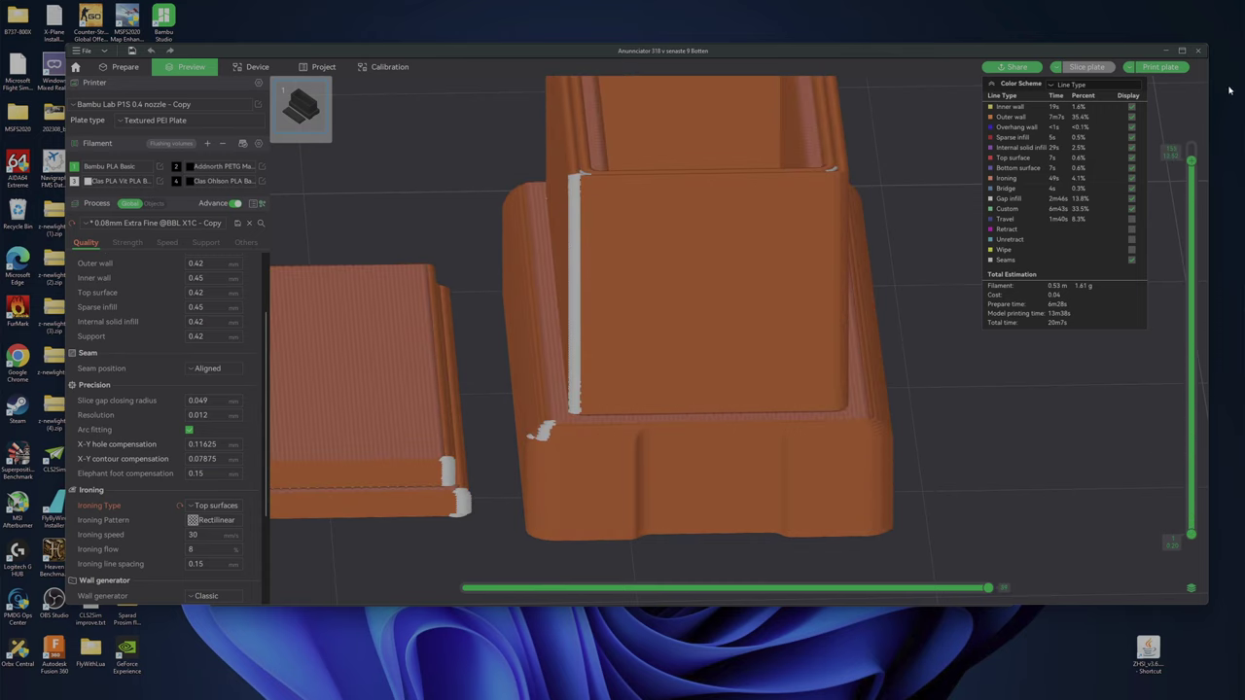
scroll(639, 186, up, 10)
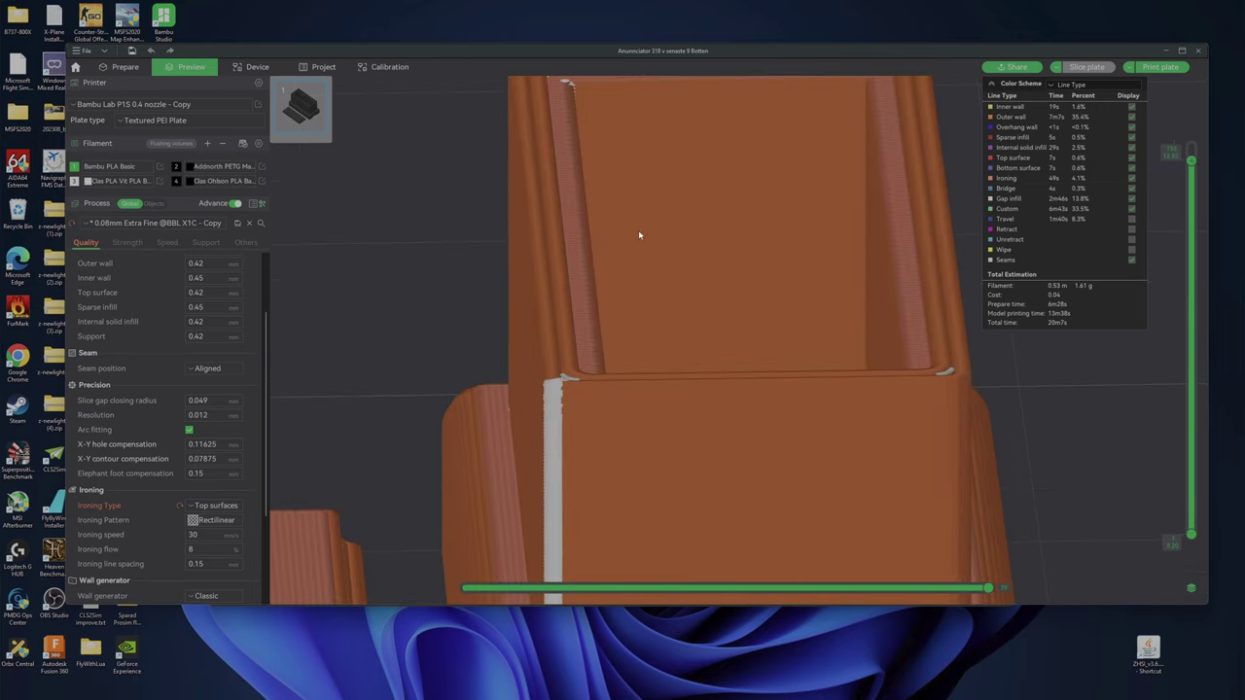
scroll(638, 230, down, 3)
drag(675, 275, 723, 221)
drag(705, 310, 775, 404)
scroll(578, 398, up, 5)
scroll(572, 403, down, 3)
scroll(612, 363, down, 2)
scroll(613, 363, down, 2)
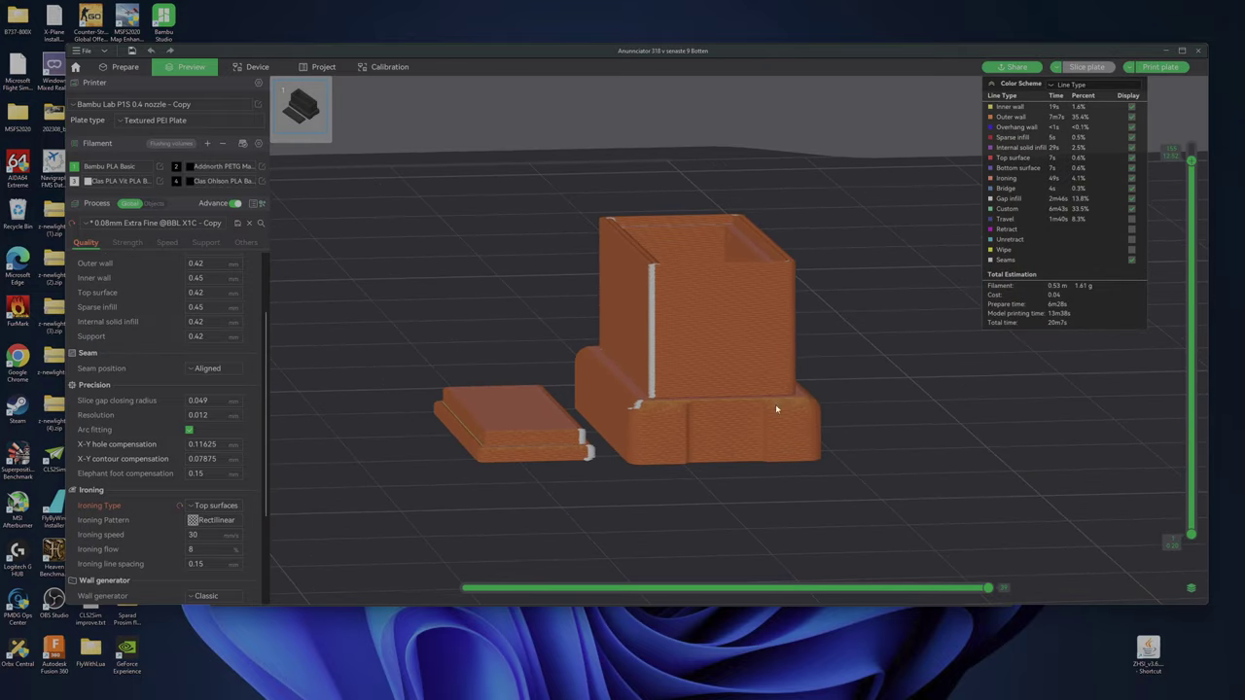
scroll(925, 398, up, 4)
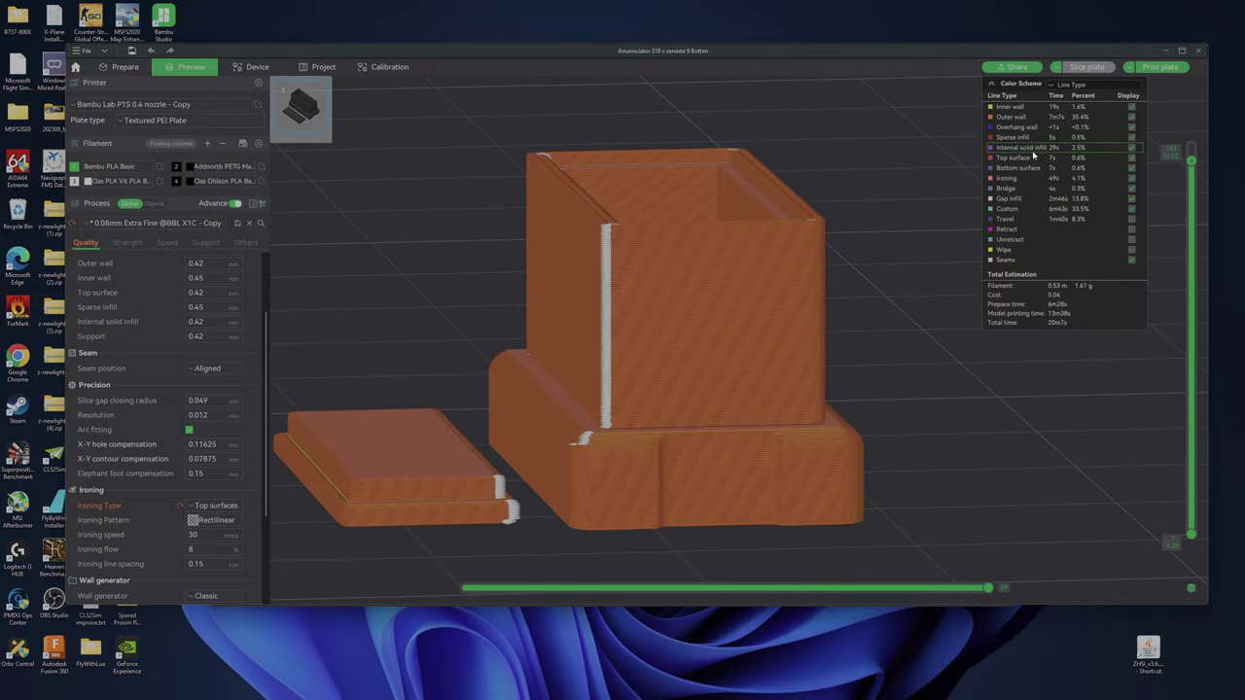
click(1102, 85)
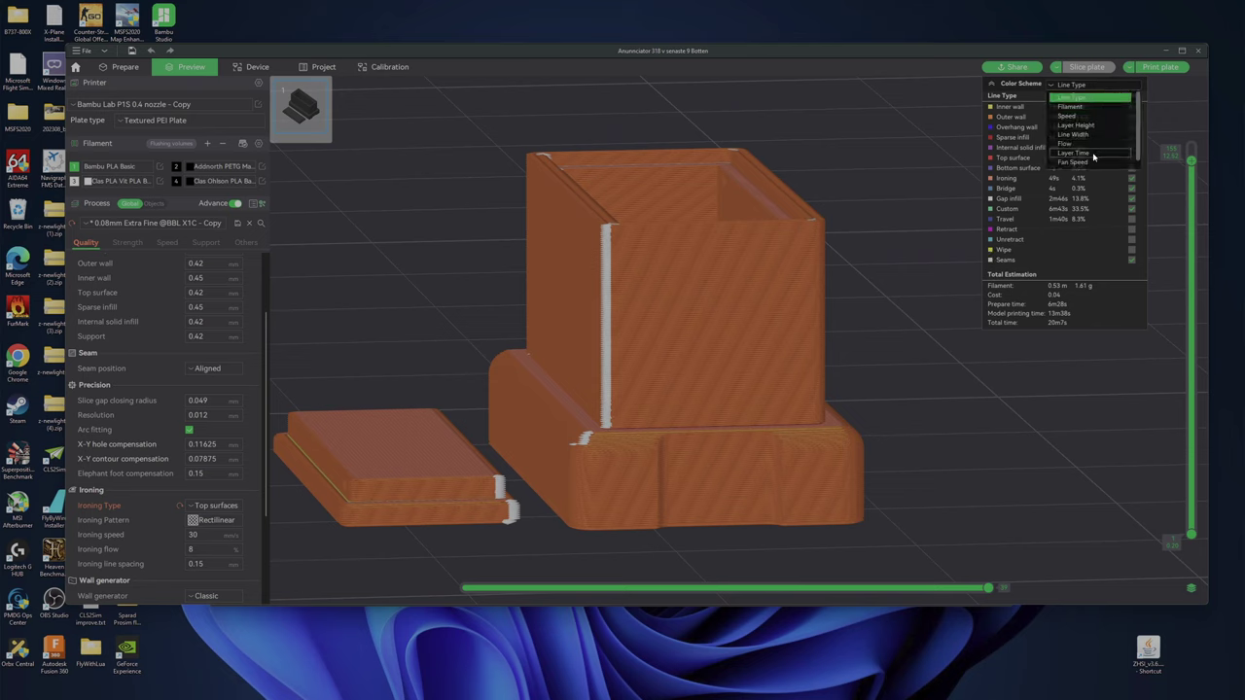
Switch the preview colour scheme to Temperature, showing 220–250 °C bands
scroll(1095, 156, down, 1)
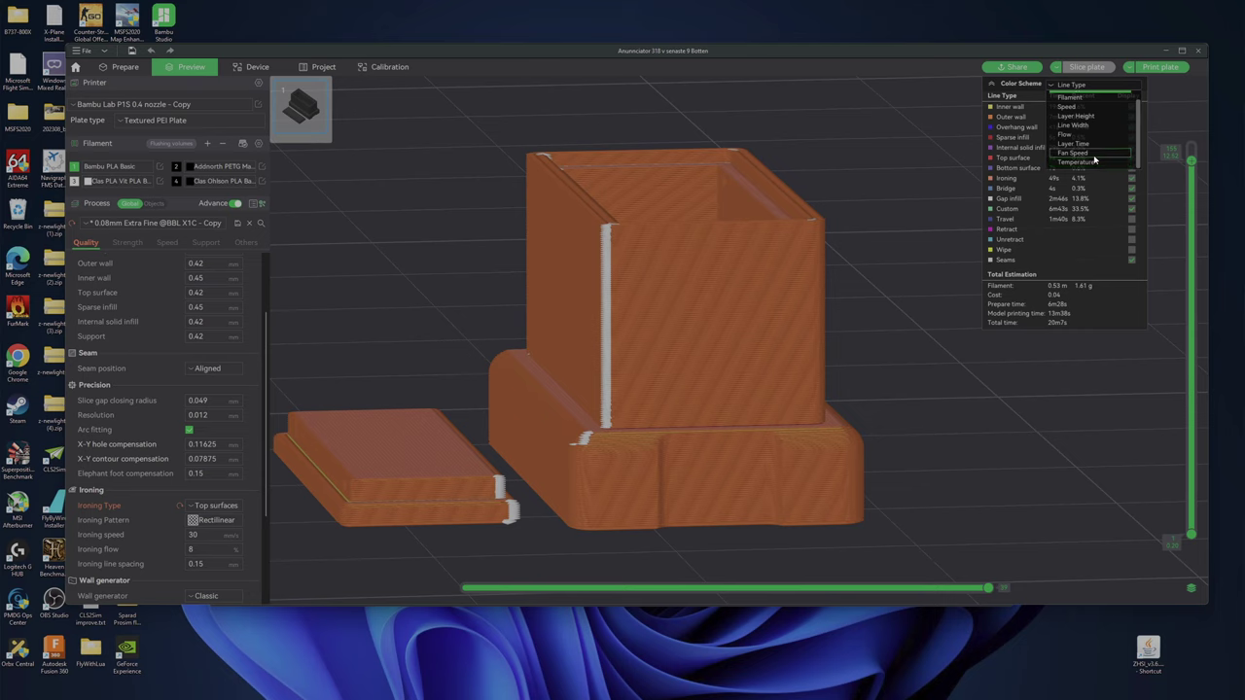
click(1092, 162)
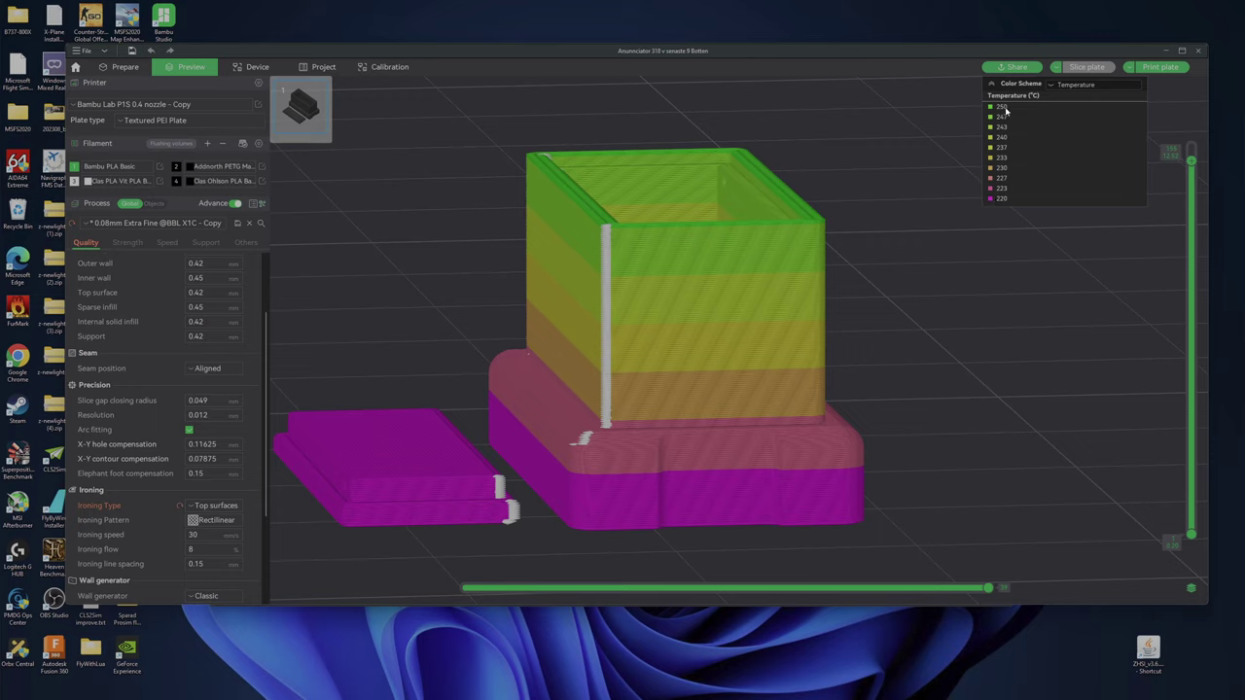
Switch the fourth filament to the Clas PLA Vit preset and slice the plate
click(265, 182)
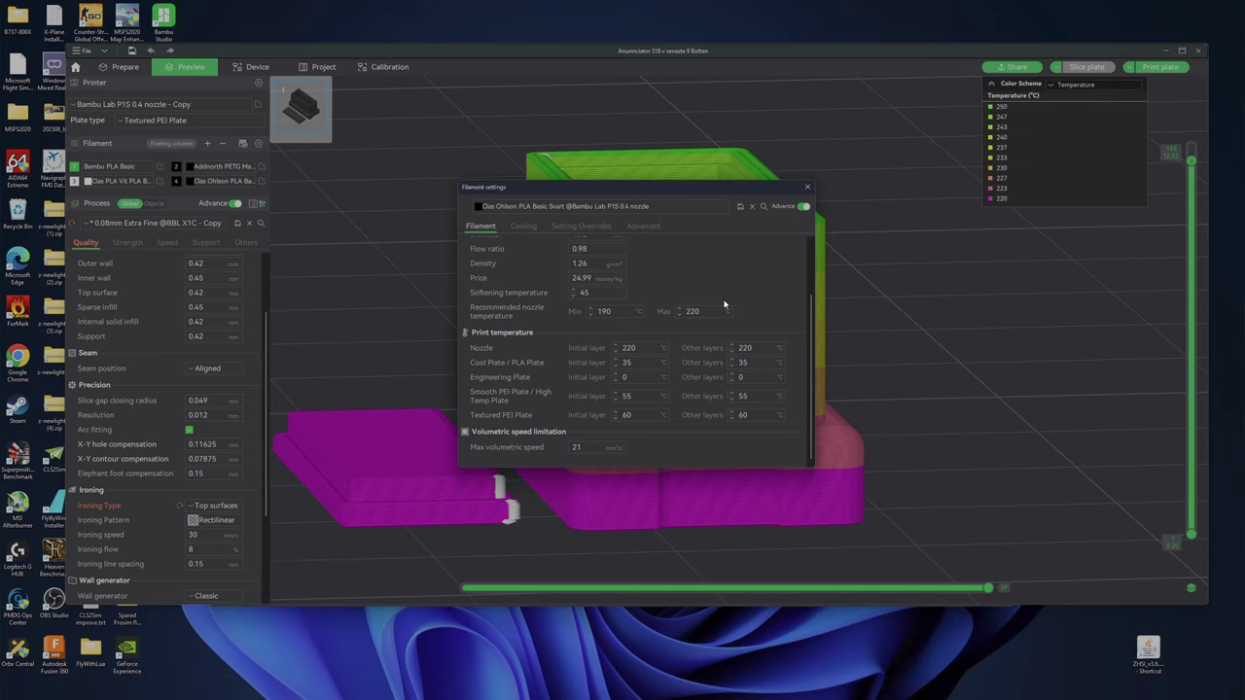
click(809, 186)
click(223, 181)
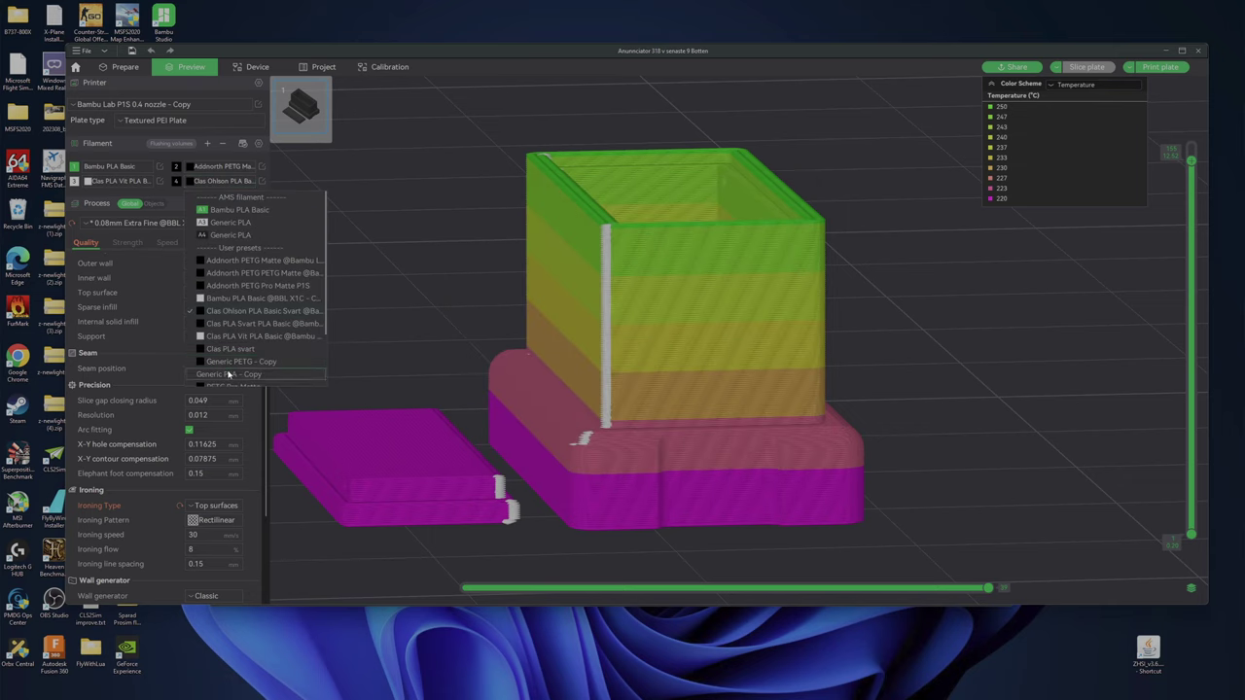
click(239, 336)
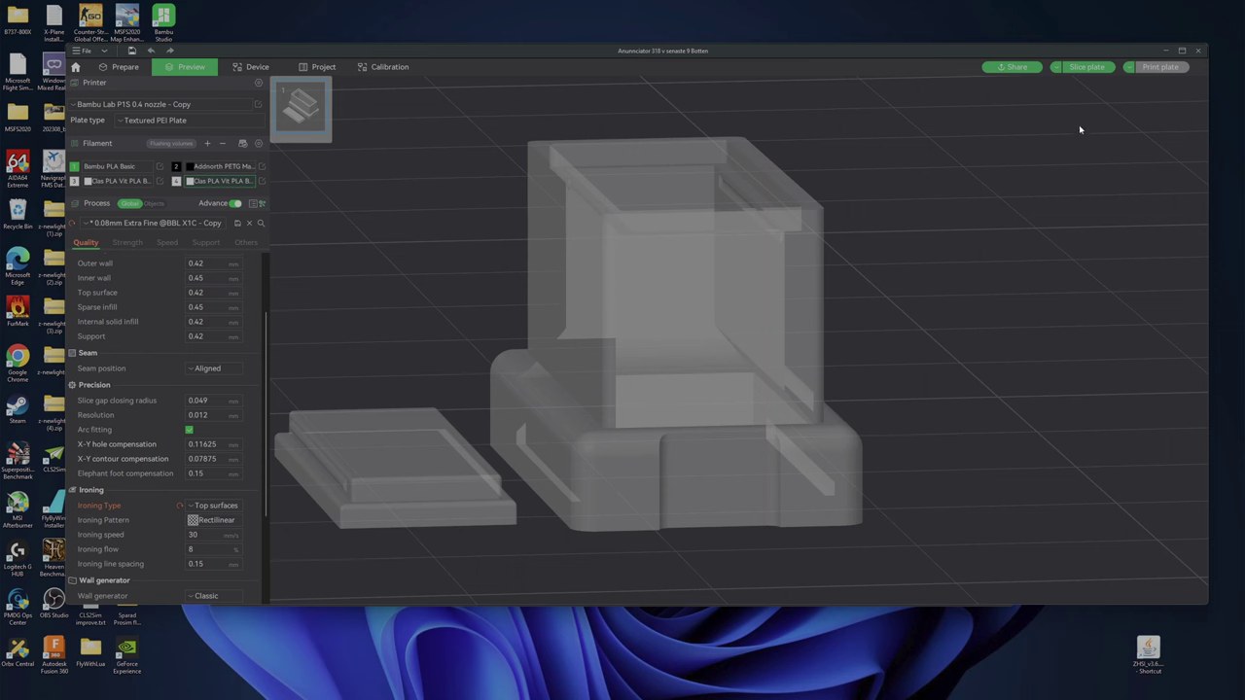
click(1086, 66)
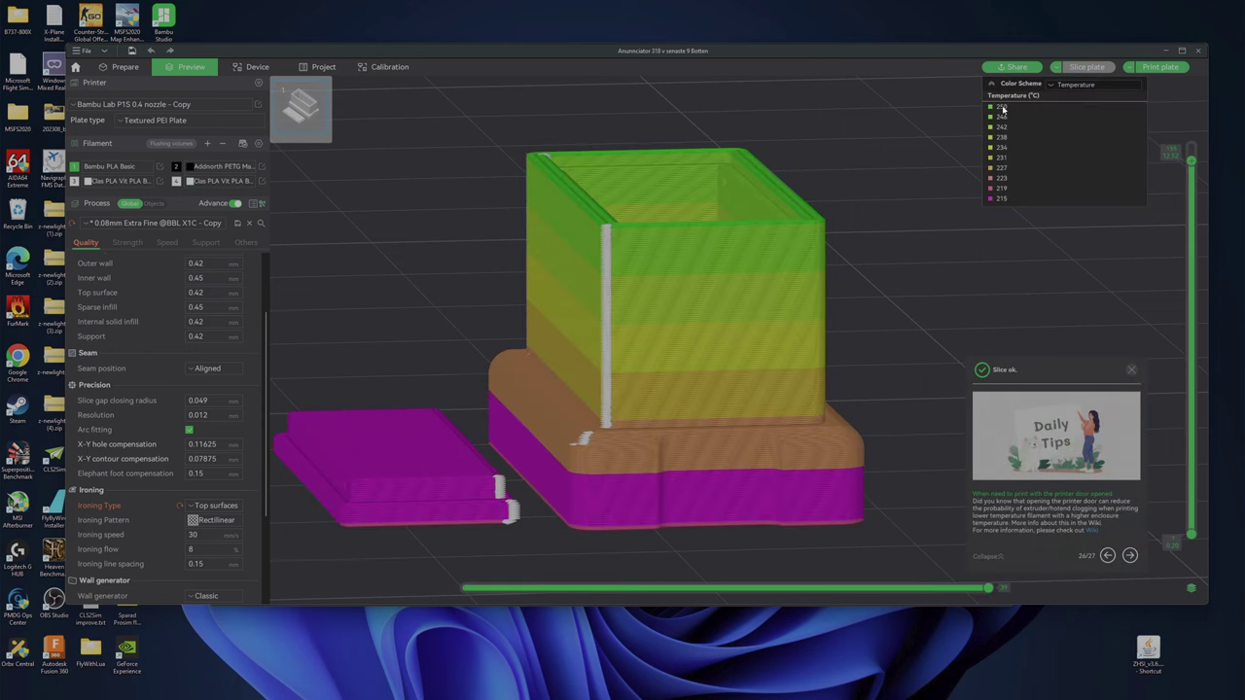
Check that slot 3's Clas PLA Vit PLA Basic preset uses 215 °C for later layers
click(107, 180)
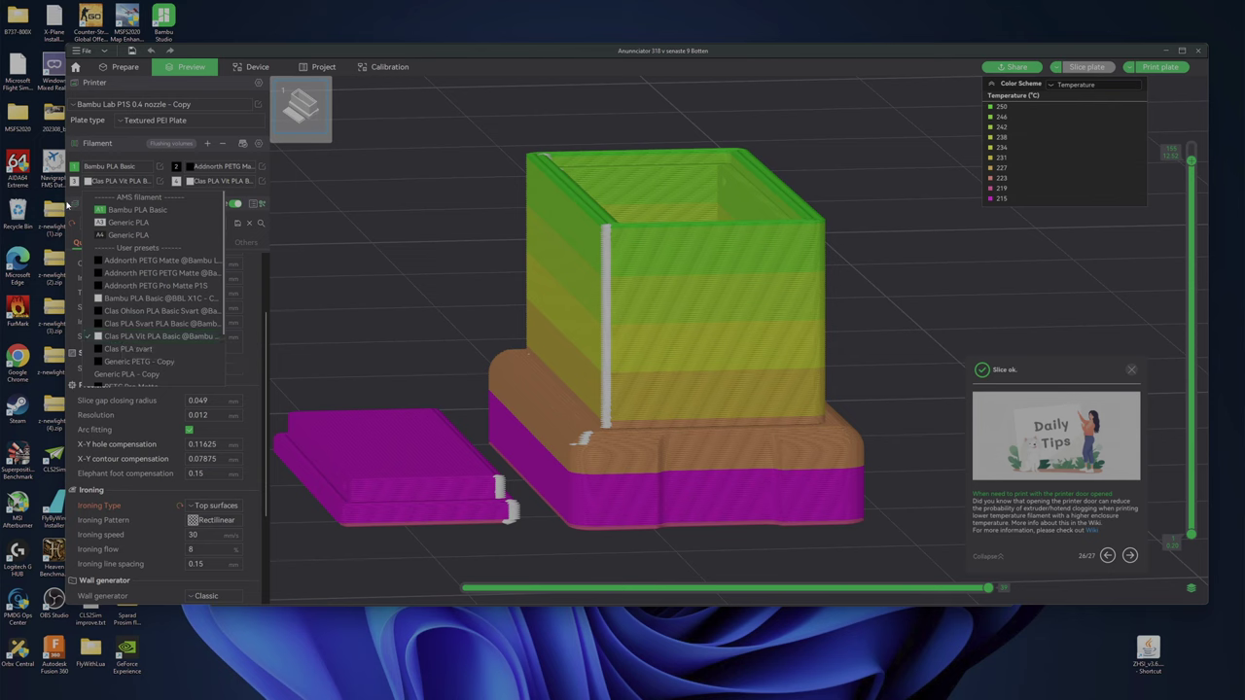
click(70, 198)
click(160, 181)
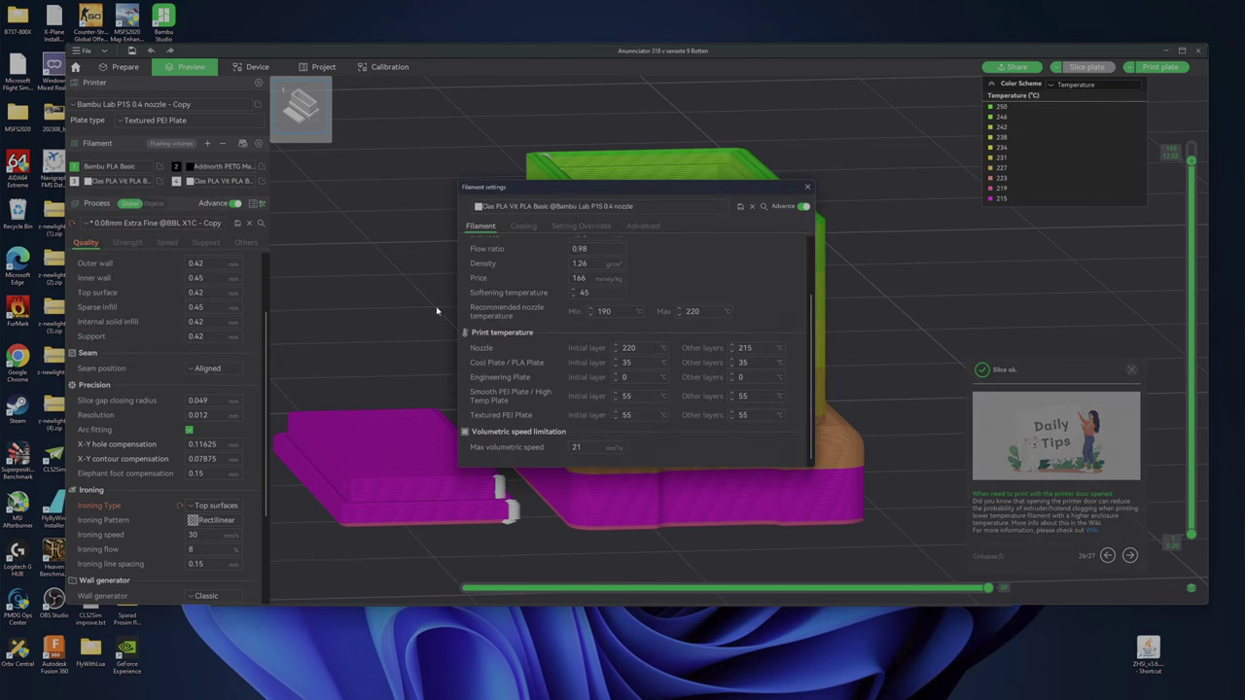
click(747, 348)
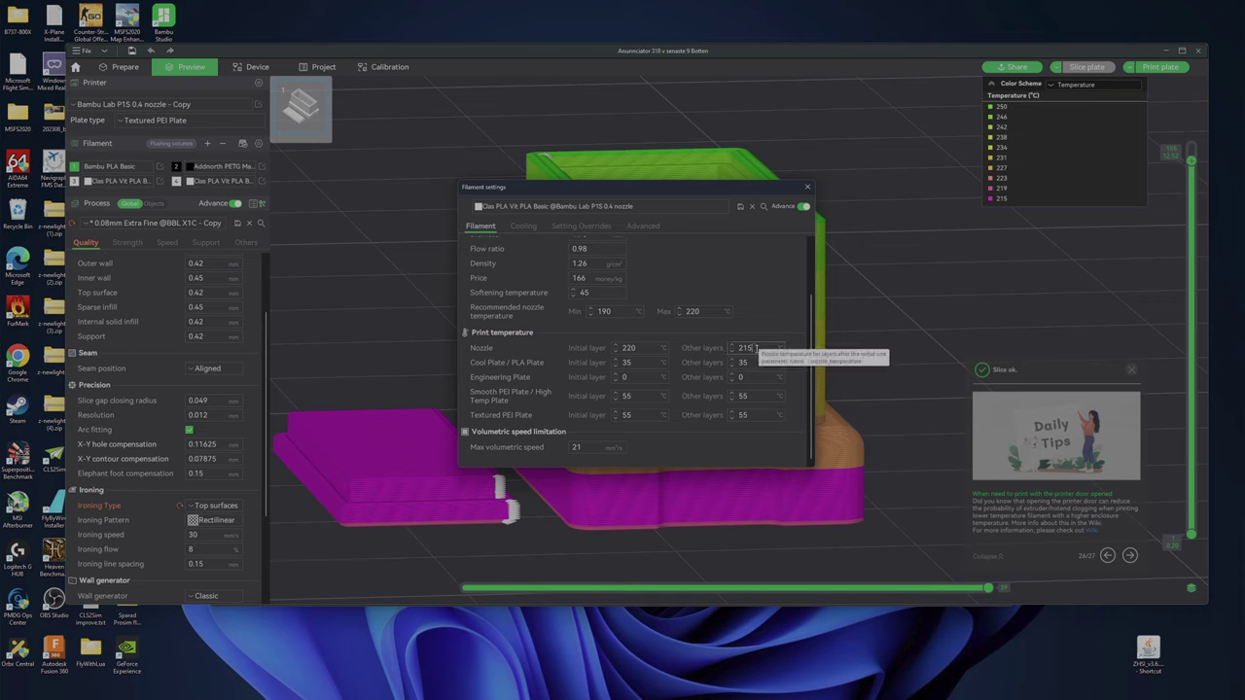
click(806, 186)
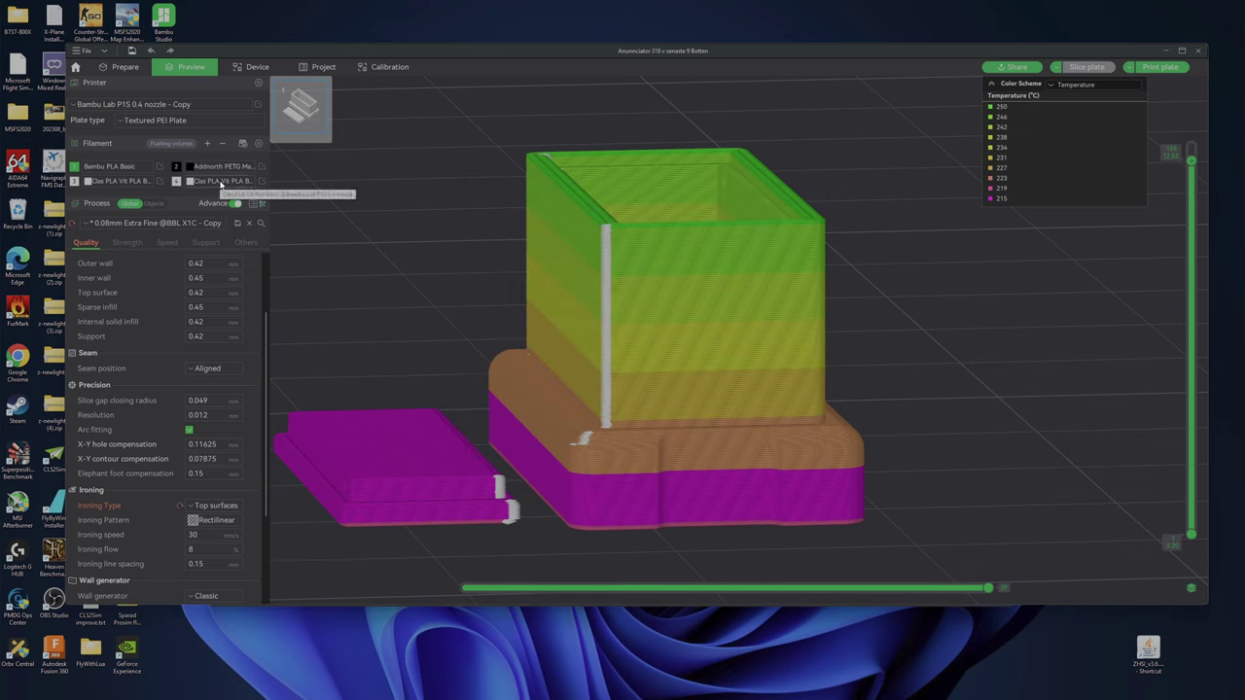
Slice with slot 4 on Bambu PLA Basic, then on Generic PETG - Copy (220–255 °C)
click(223, 183)
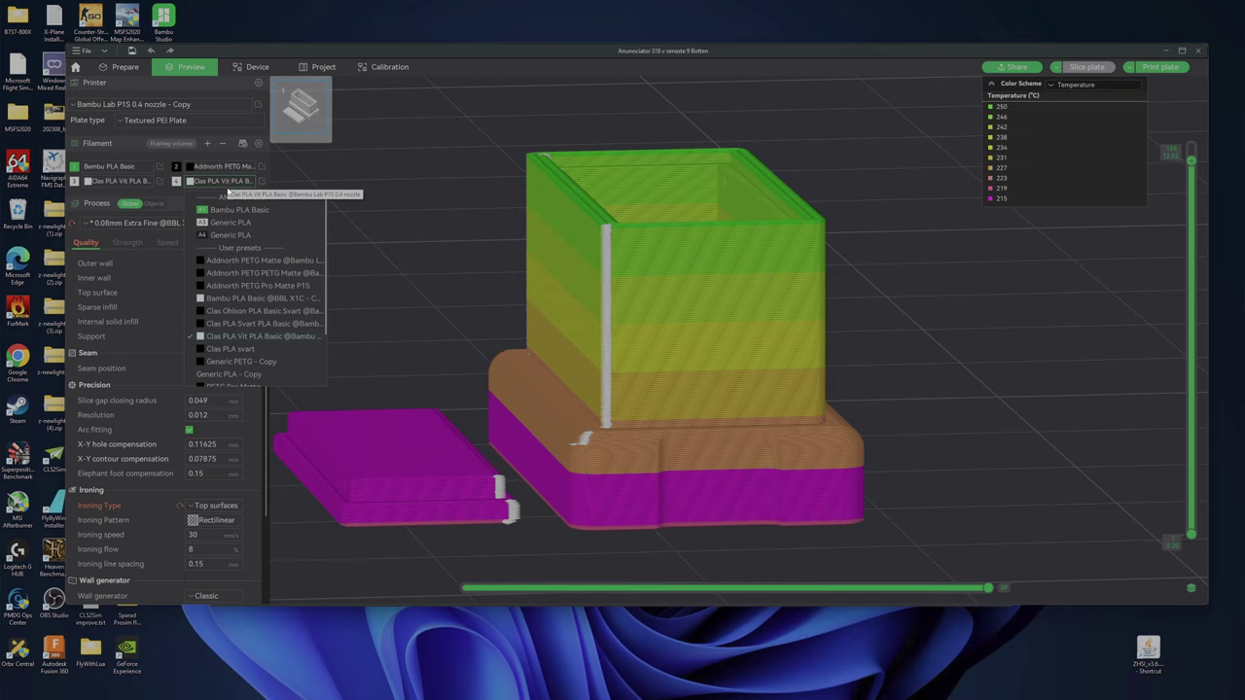
click(234, 212)
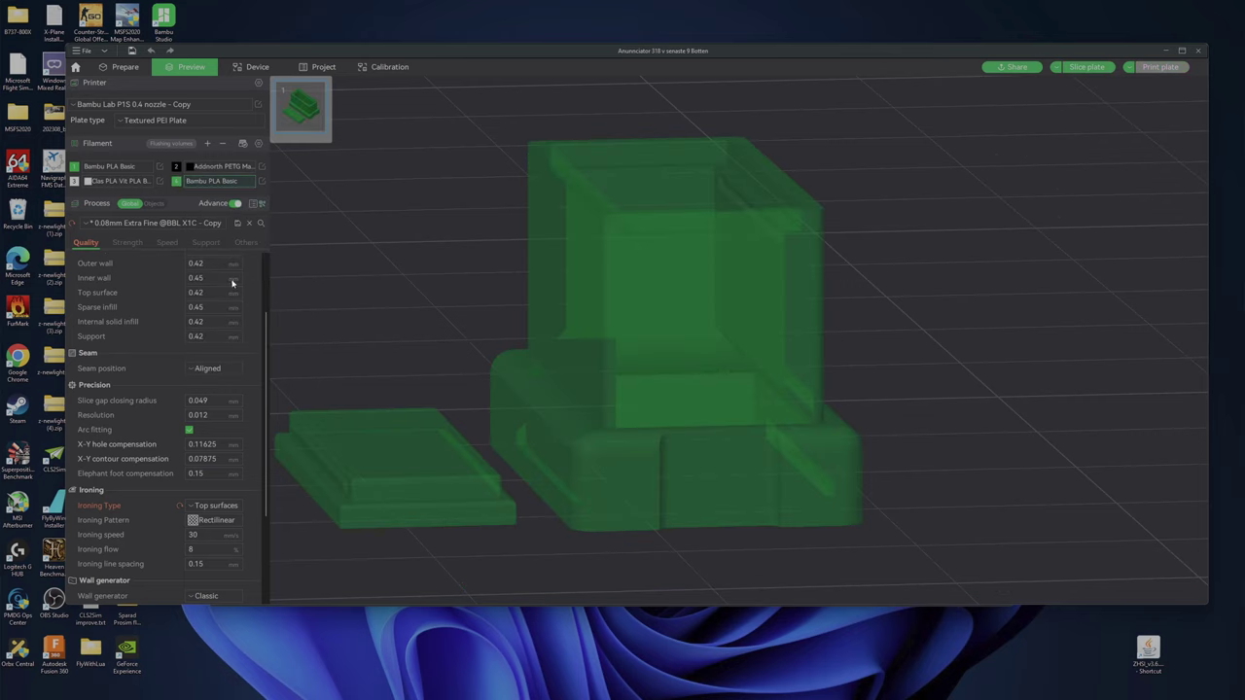
click(1082, 68)
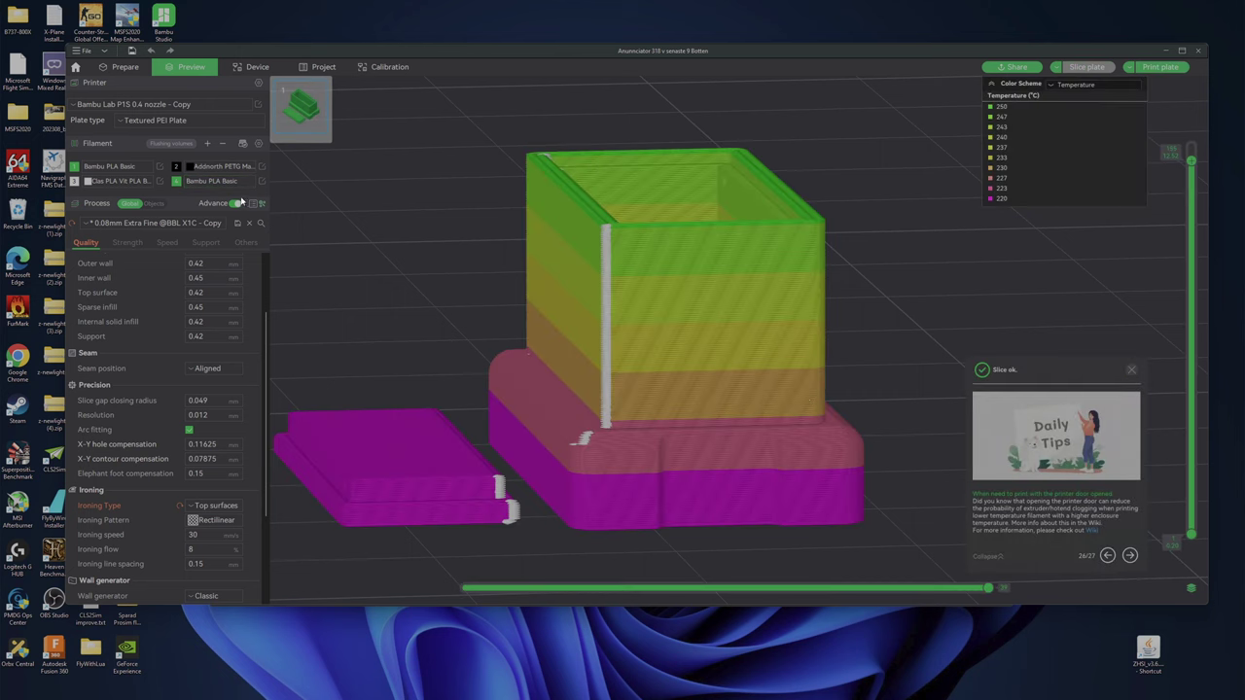
click(216, 181)
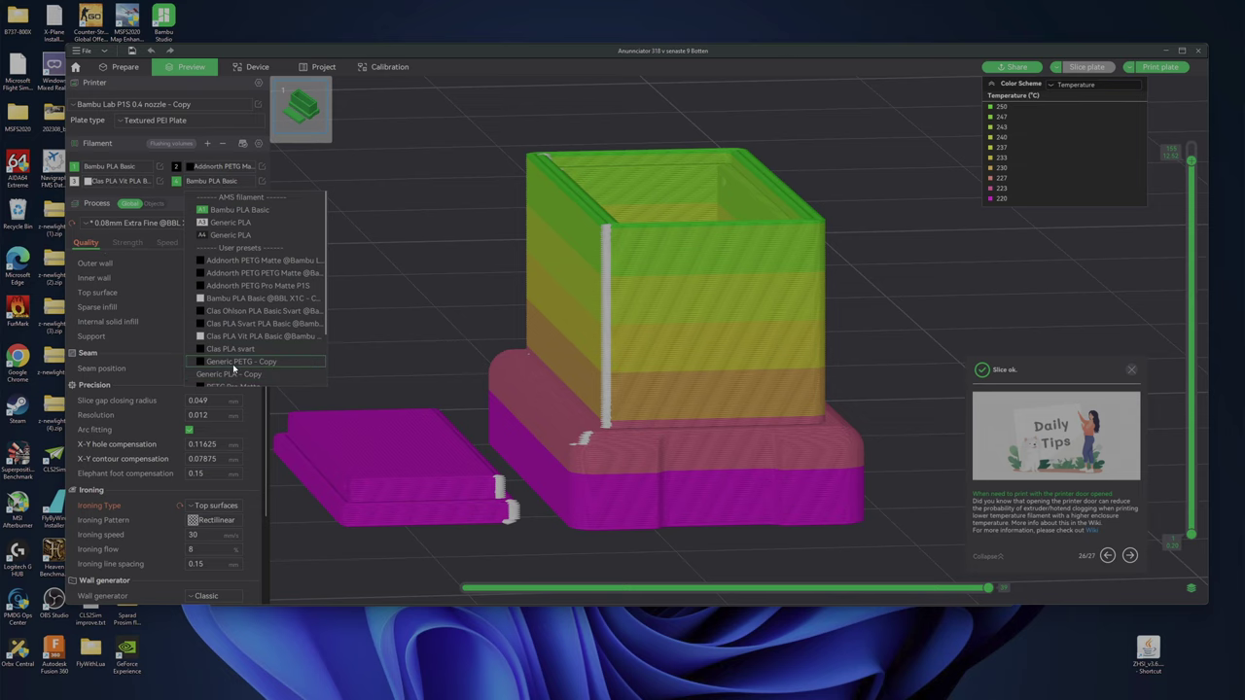
click(234, 362)
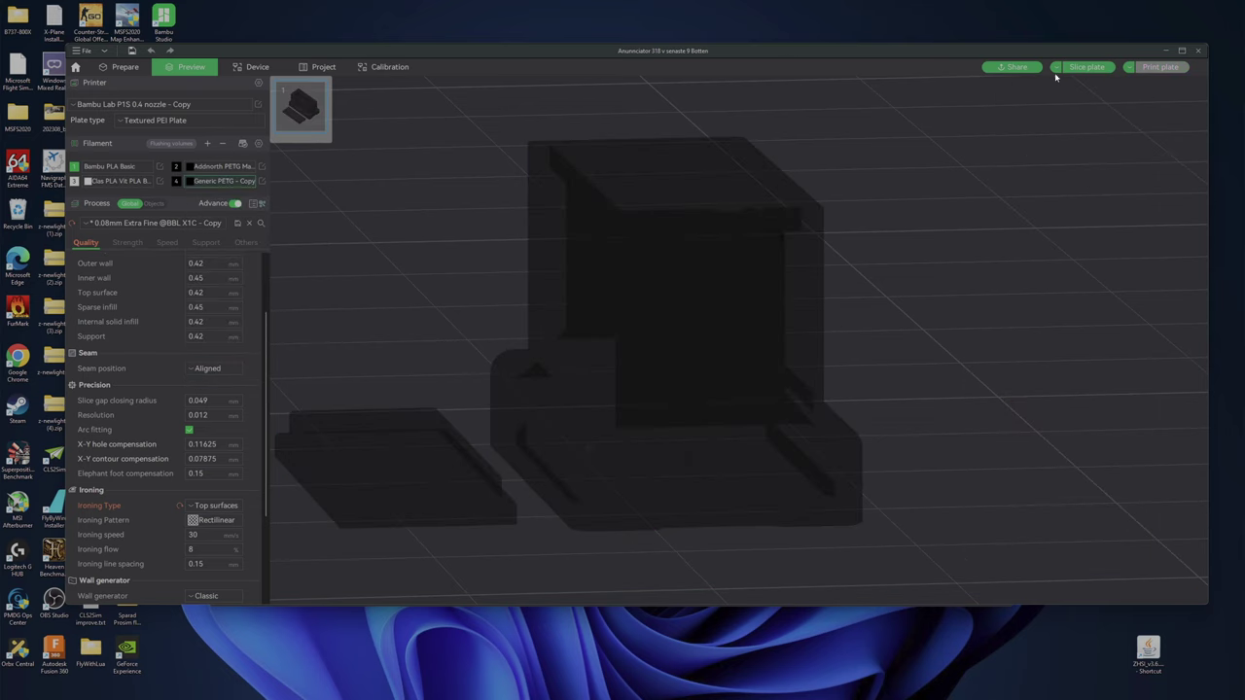
click(1062, 68)
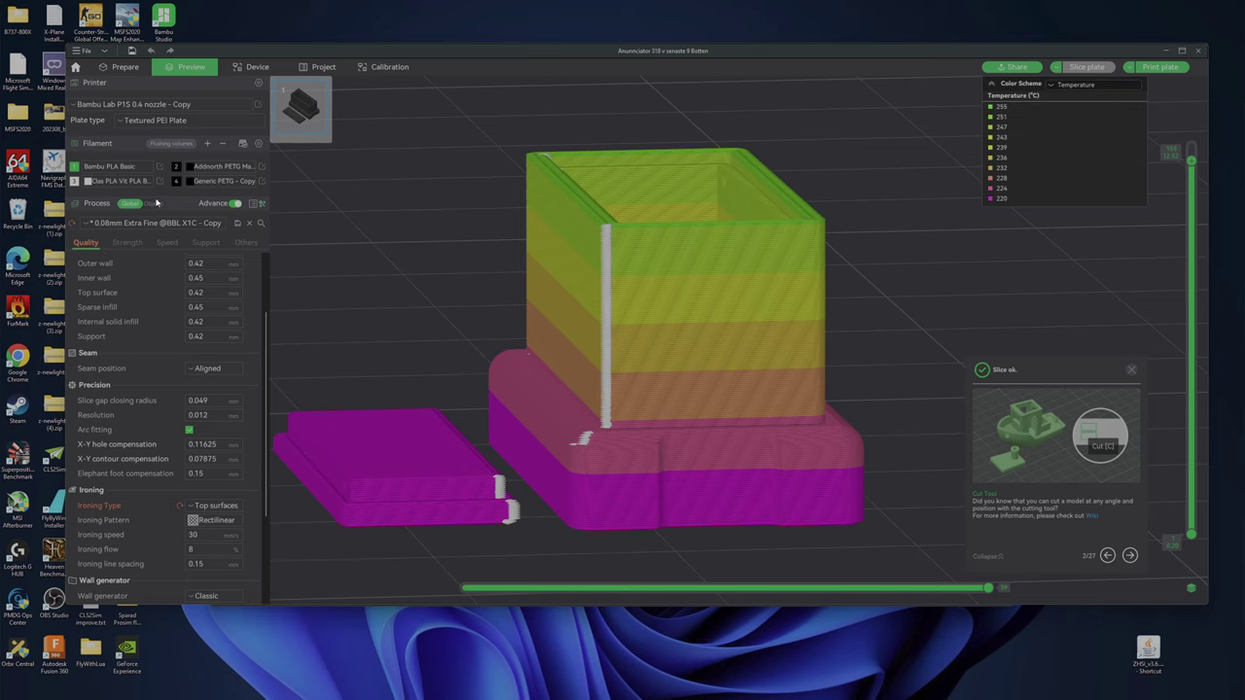
In per-object settings, put Body1 and Body3 on filament 2 (Addnorth PETG) and re-slice
click(159, 206)
click(160, 208)
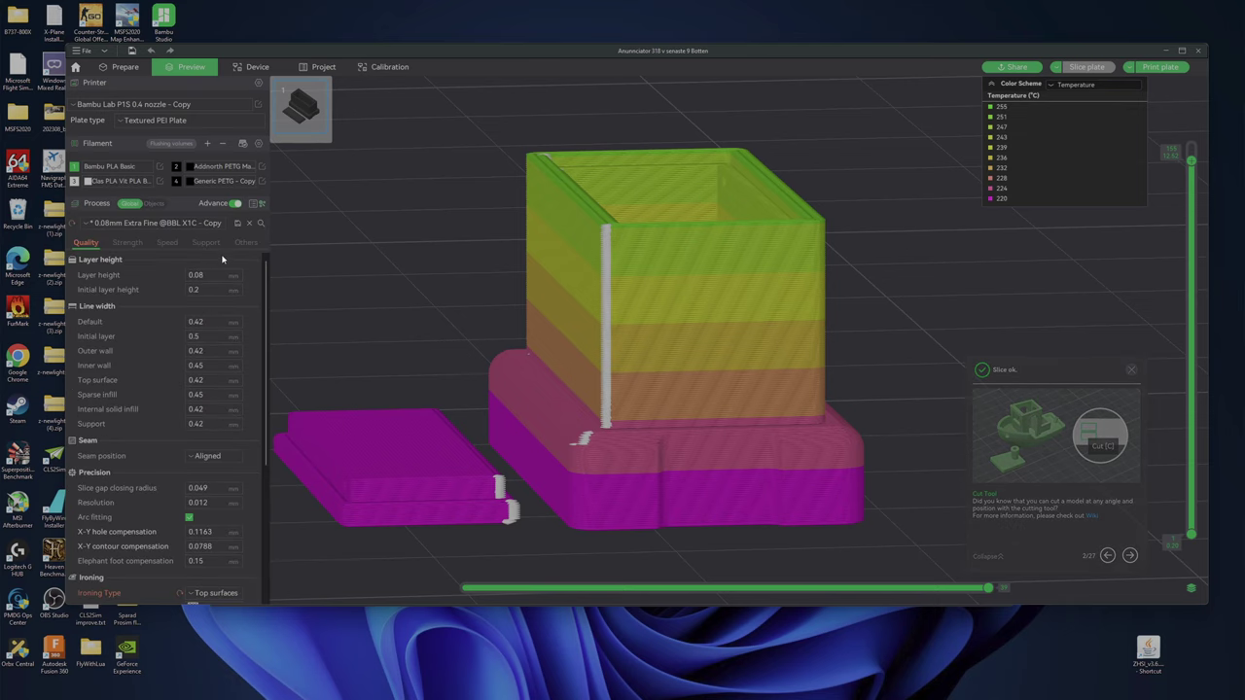
click(157, 204)
click(241, 251)
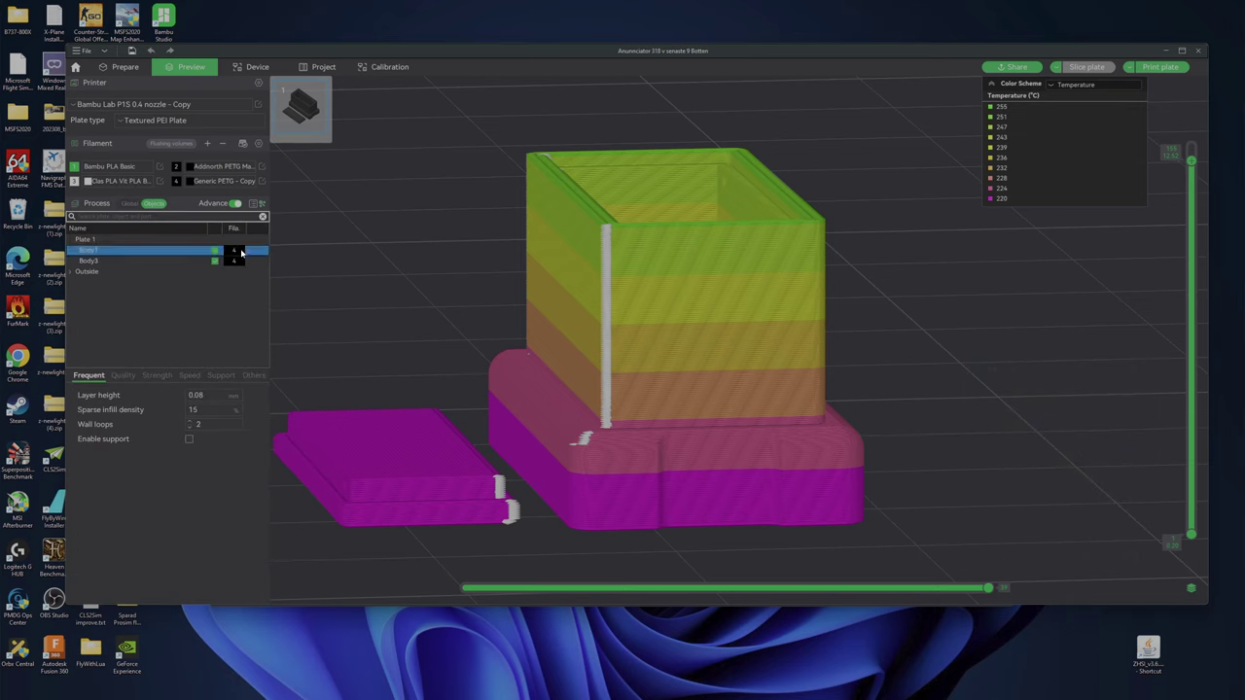
click(241, 251)
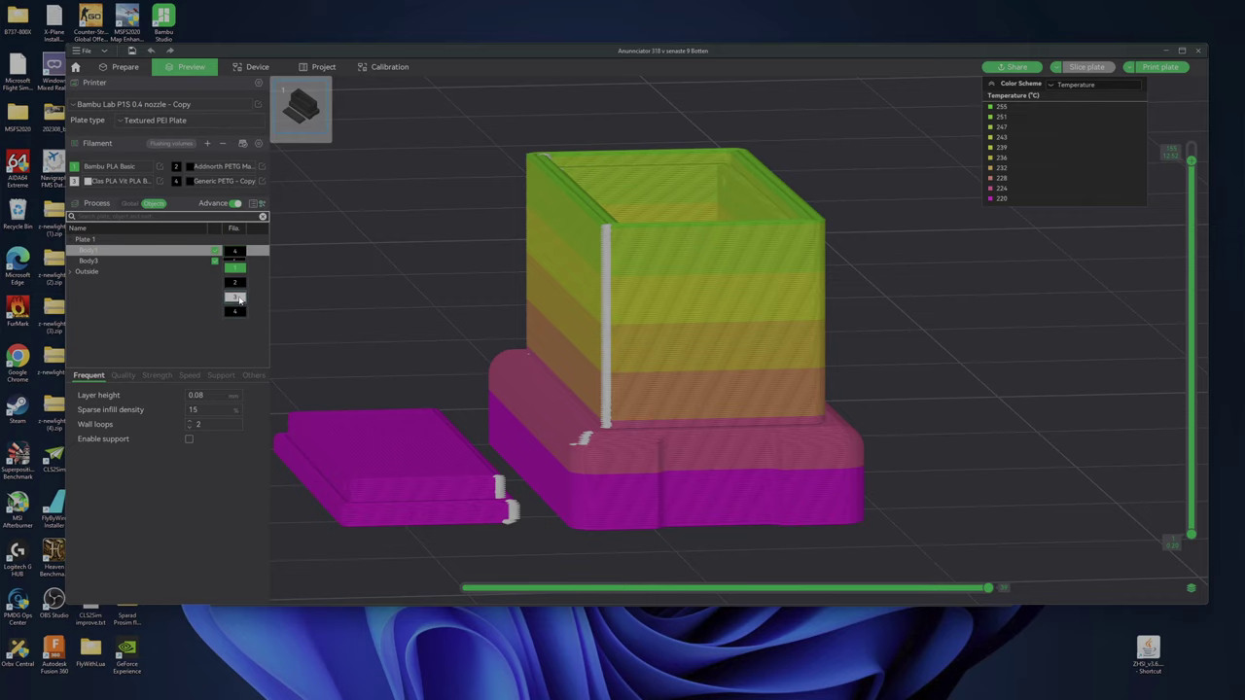
click(236, 282)
click(243, 260)
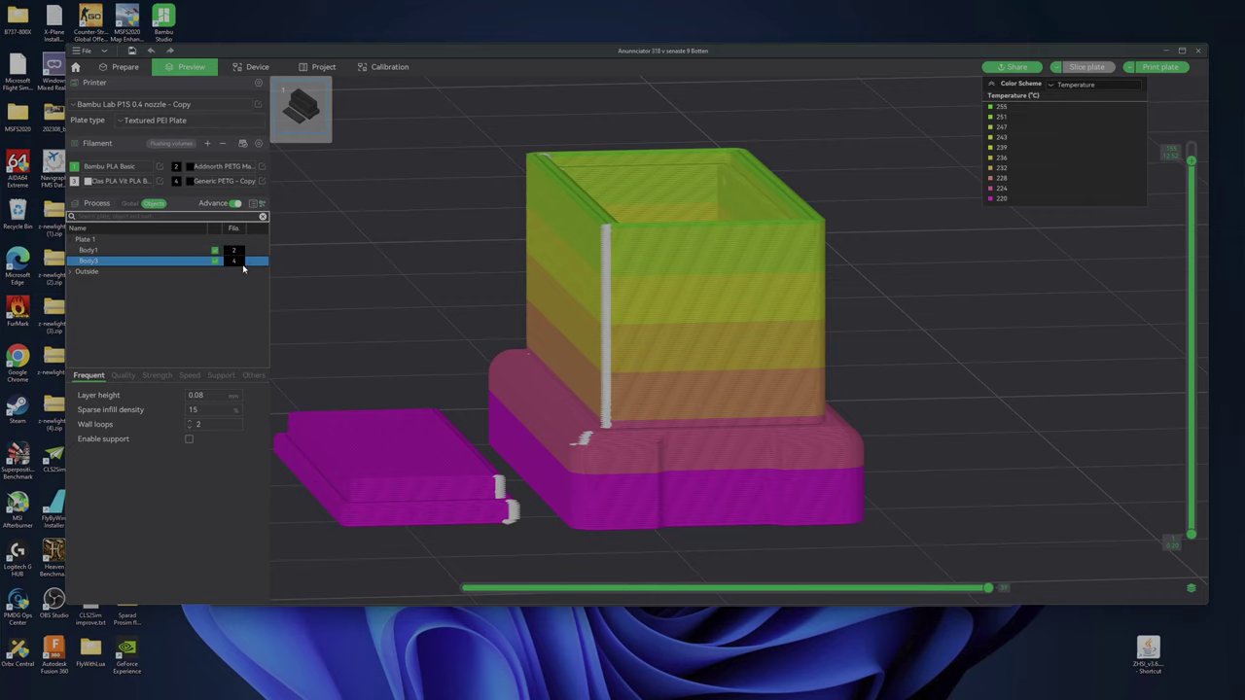
click(243, 262)
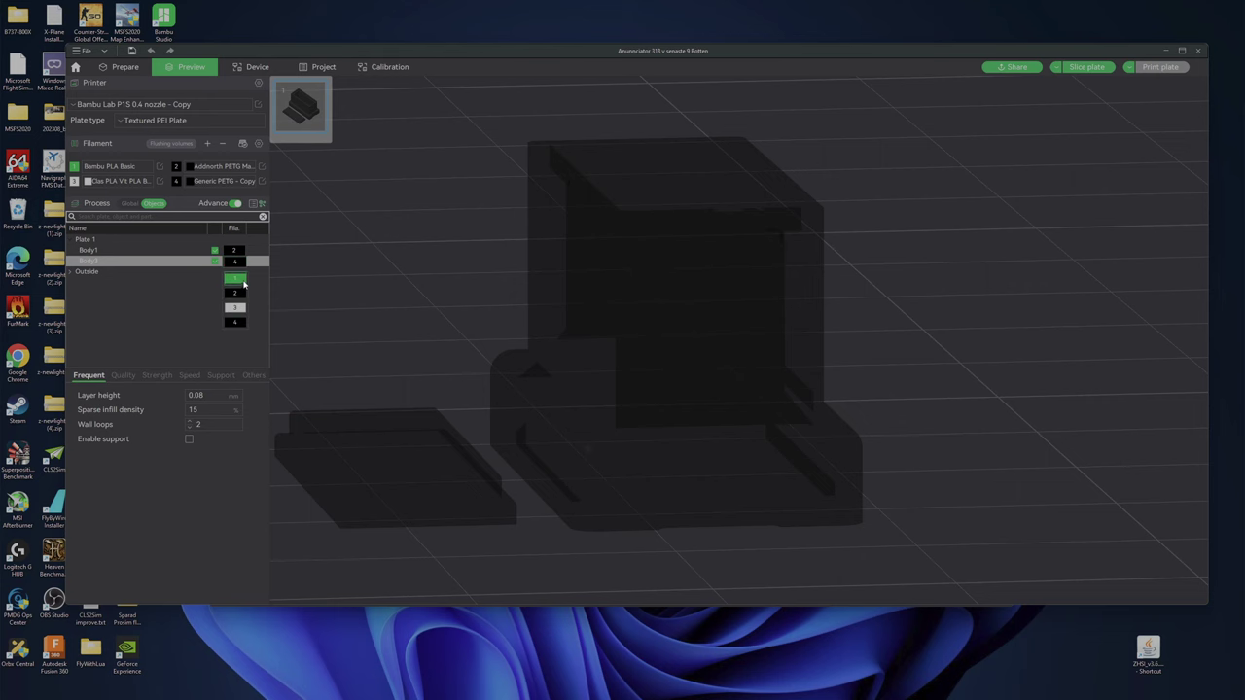
click(238, 293)
click(1087, 66)
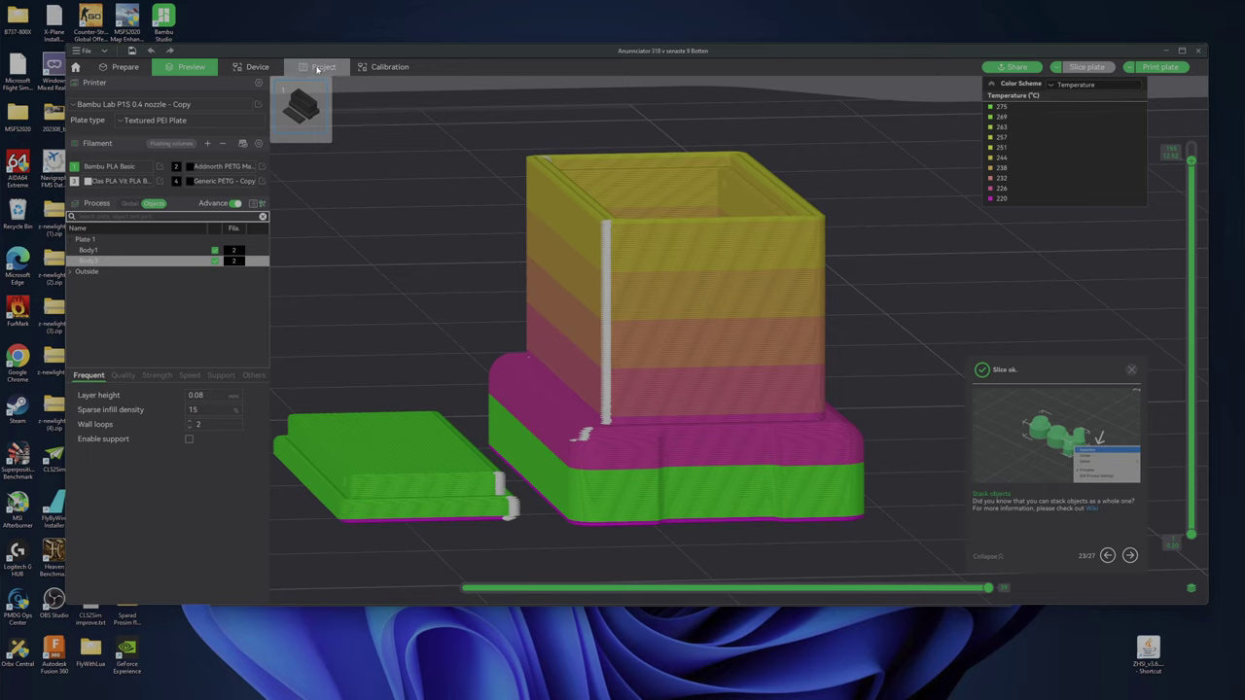
Go back to Prepare, glance at the part settings table, and show Body3's Others settings
click(124, 66)
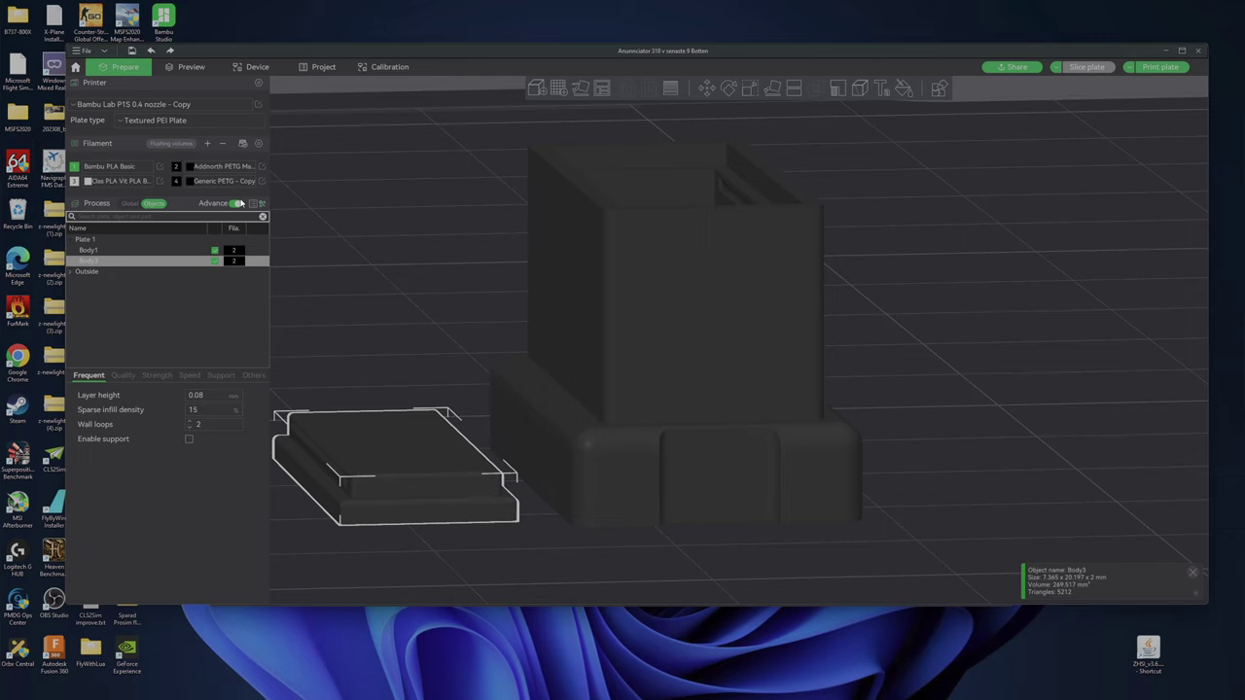
click(253, 203)
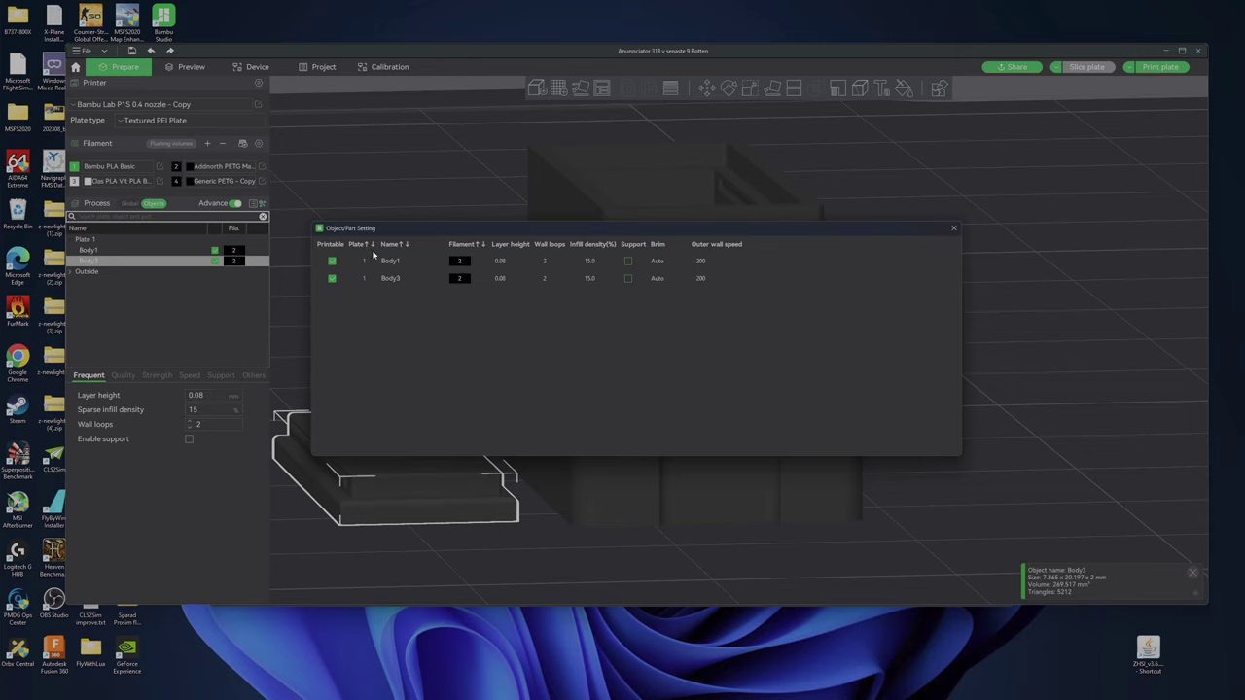
click(953, 227)
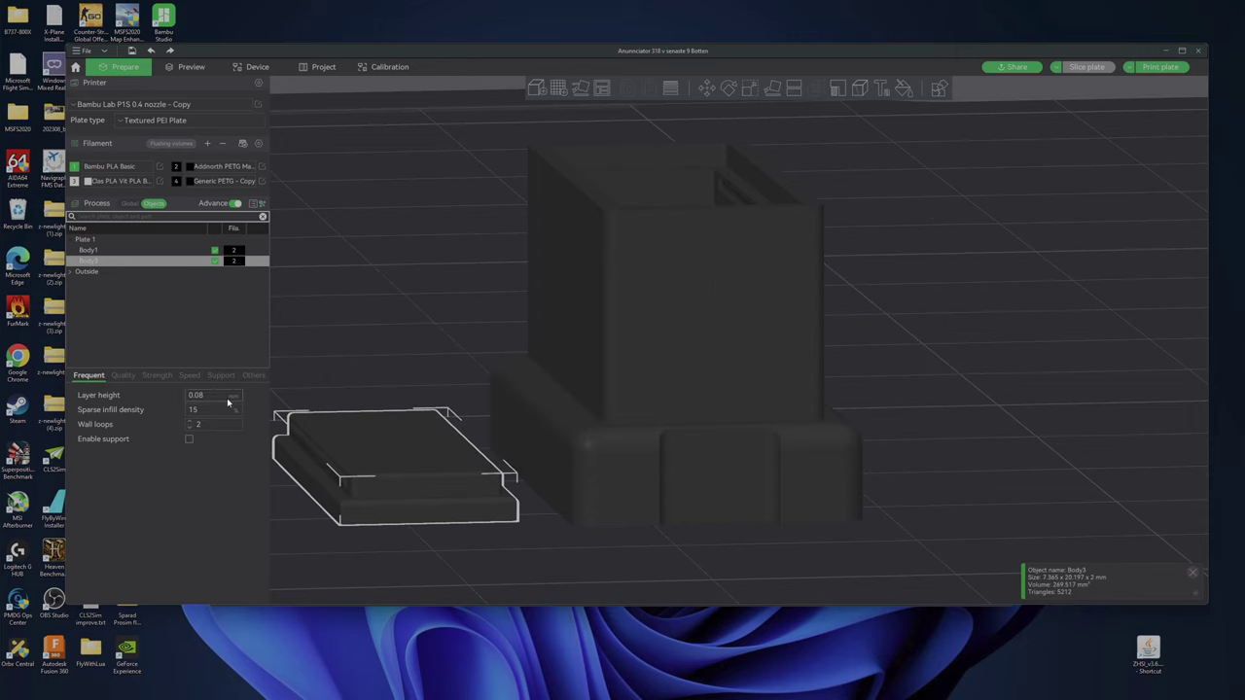
click(253, 375)
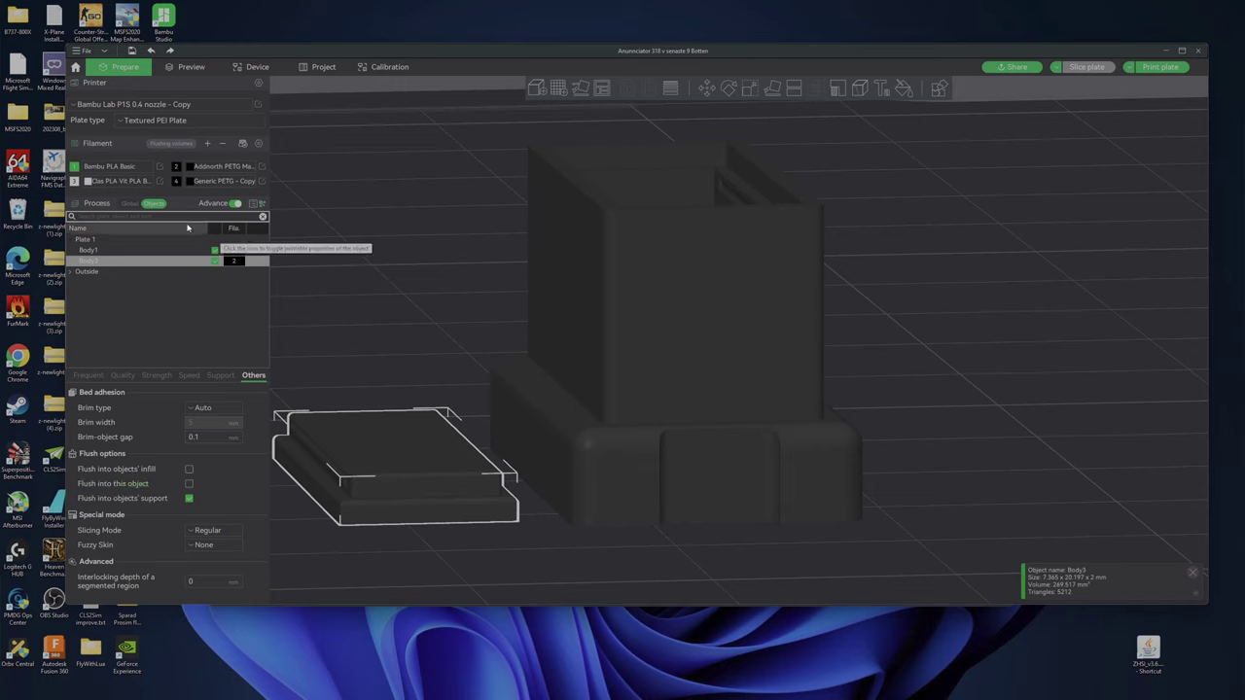
Dismiss the AMS sync prompt and edit Addnorth PETG Matte under Custom Filaments
click(243, 146)
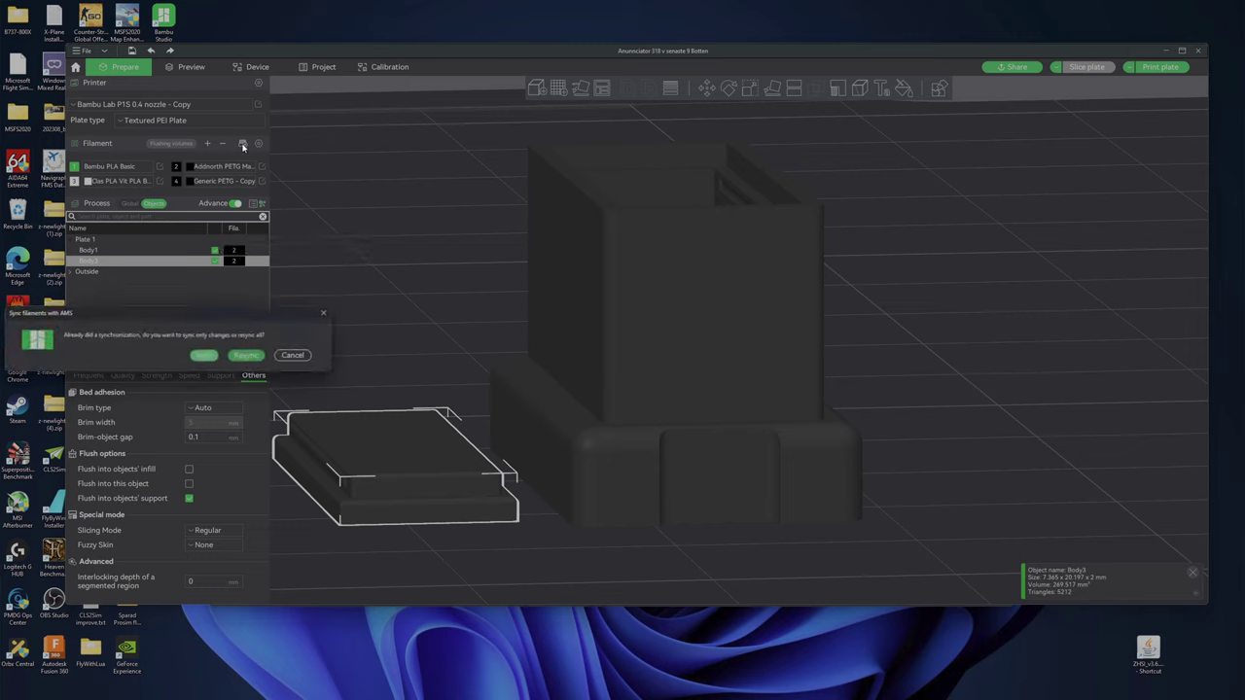
click(293, 356)
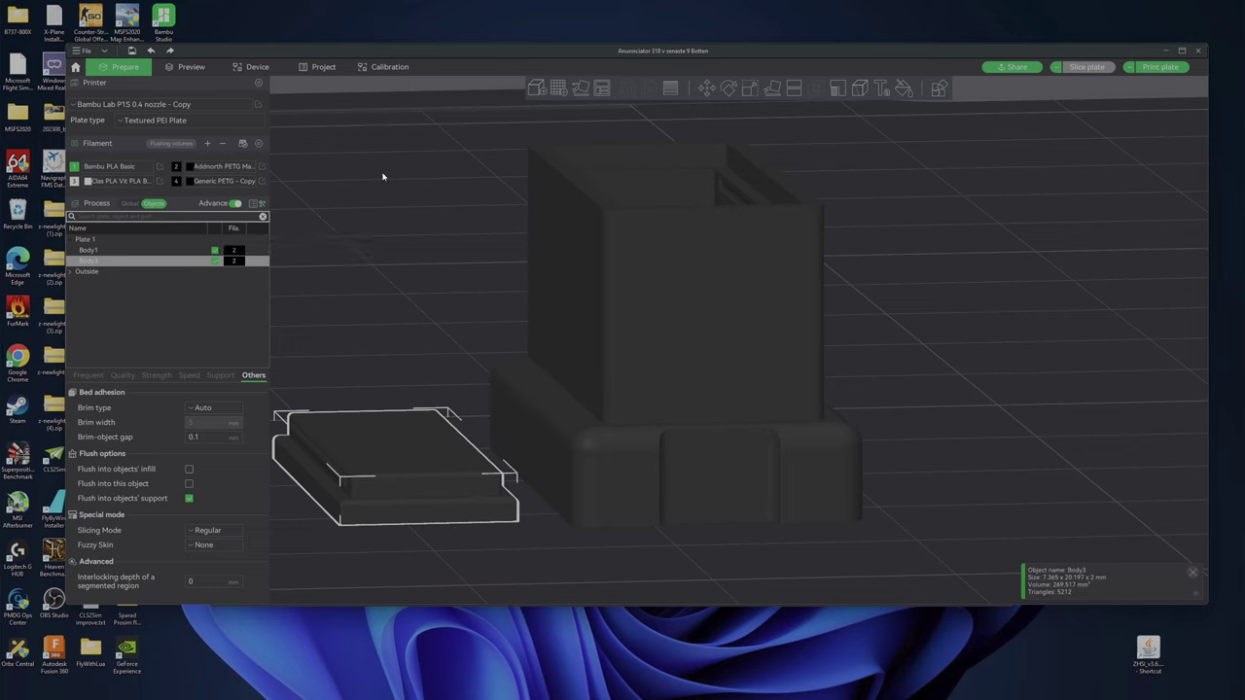
click(258, 144)
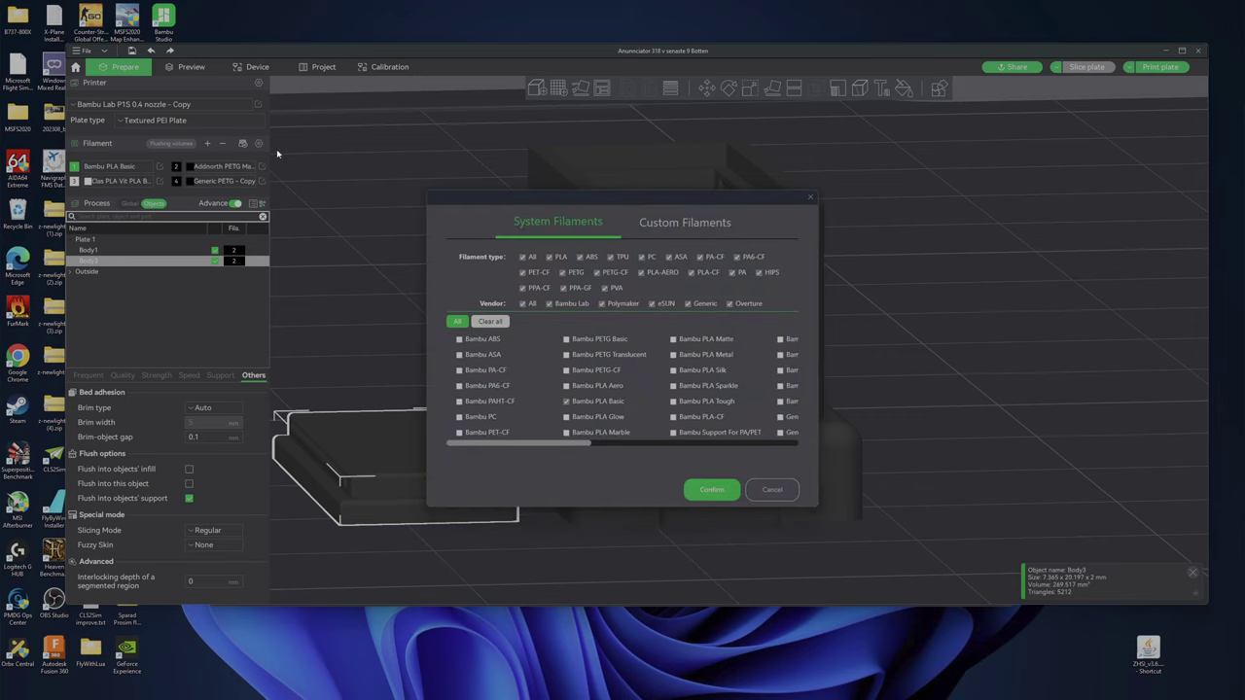
click(680, 223)
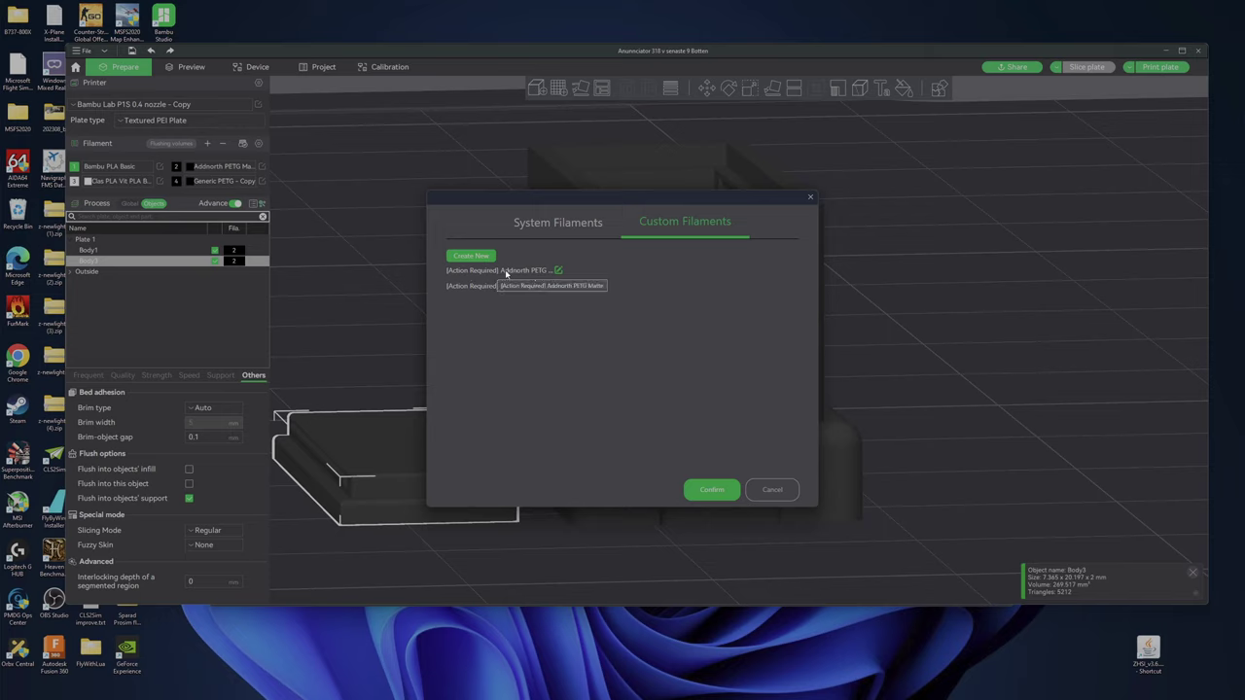
click(557, 271)
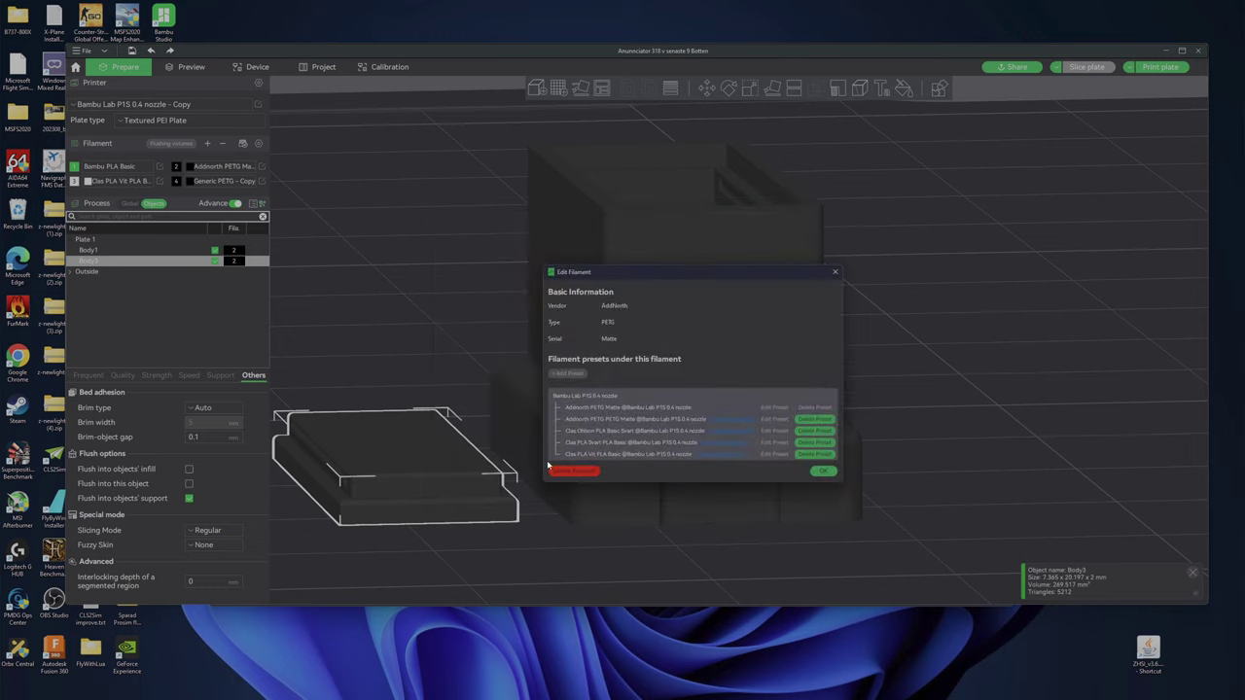